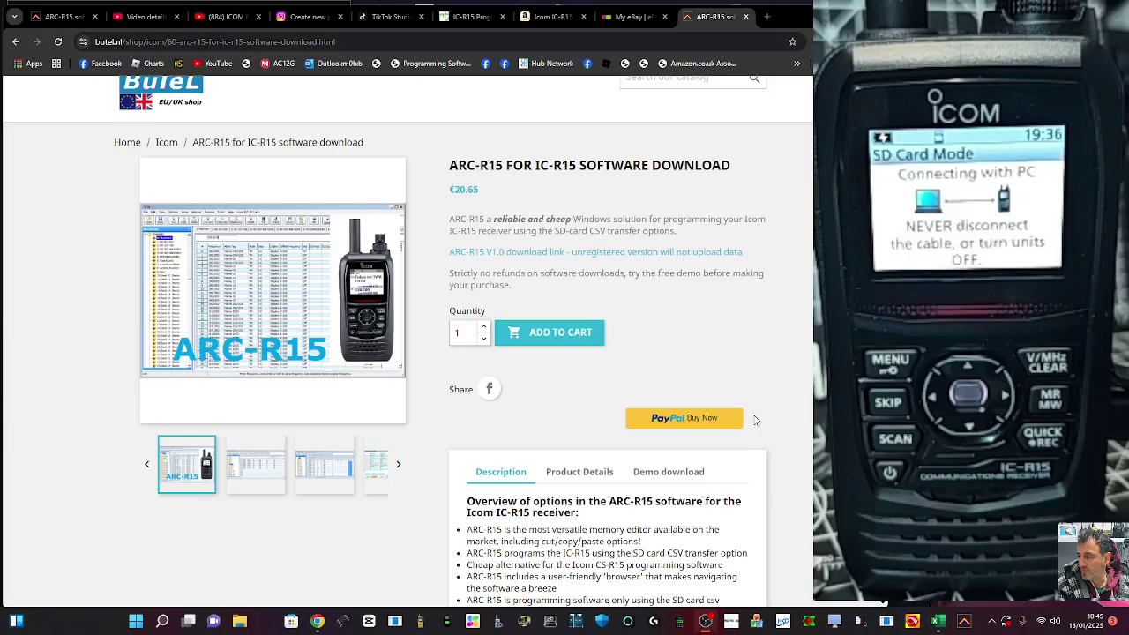
# Switch to ARC-R15 and load the M0FXB.csv memory file from the receiver's SD card folder F:\IC-R15\Csv\MemoryCh.
pyautogui.click(964, 620)
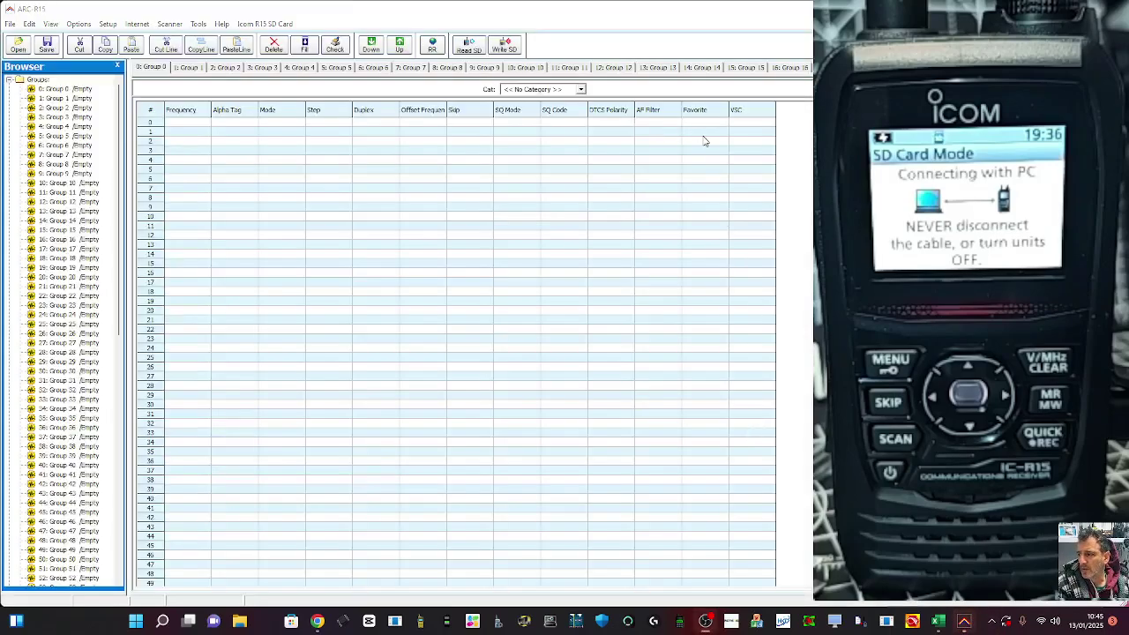
pyautogui.click(475, 51)
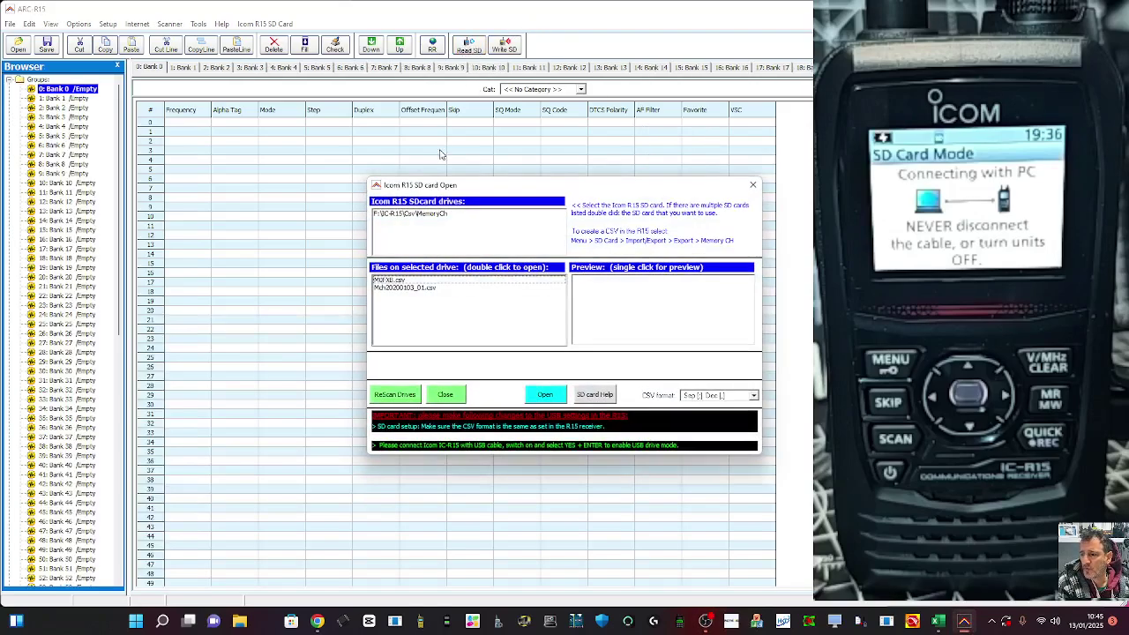
pyautogui.click(410, 216)
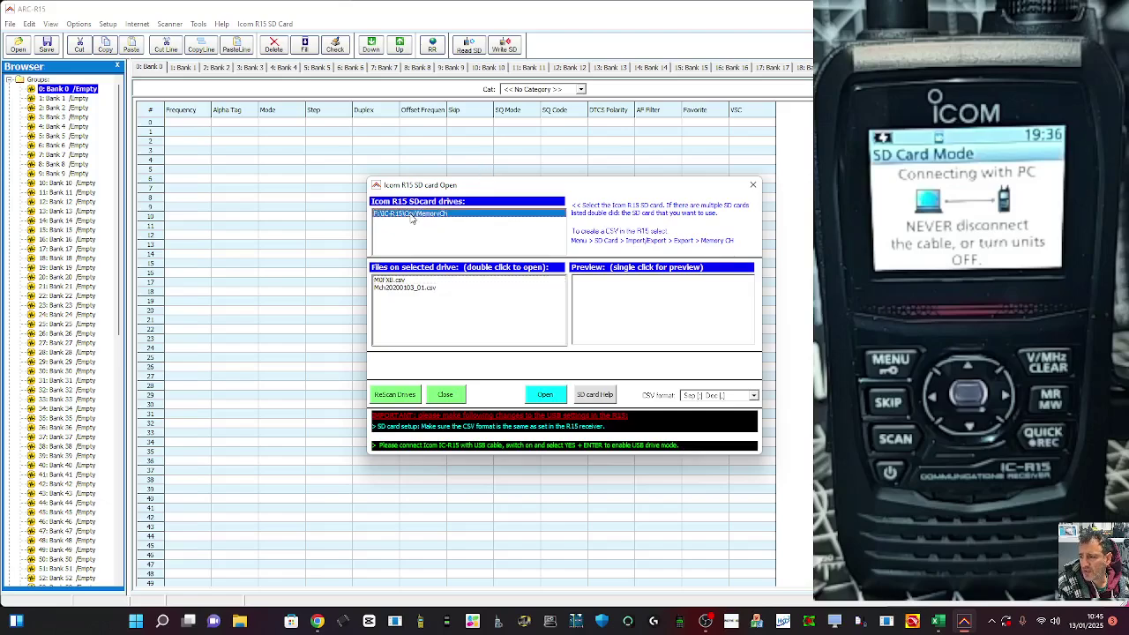
pyautogui.click(405, 289)
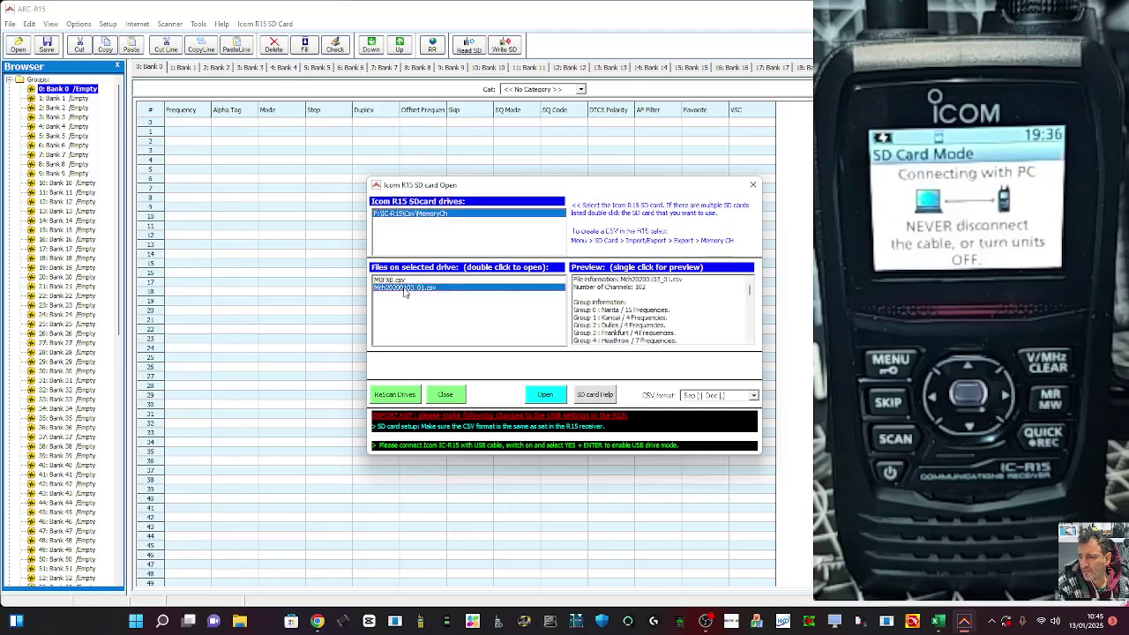
pyautogui.click(399, 280)
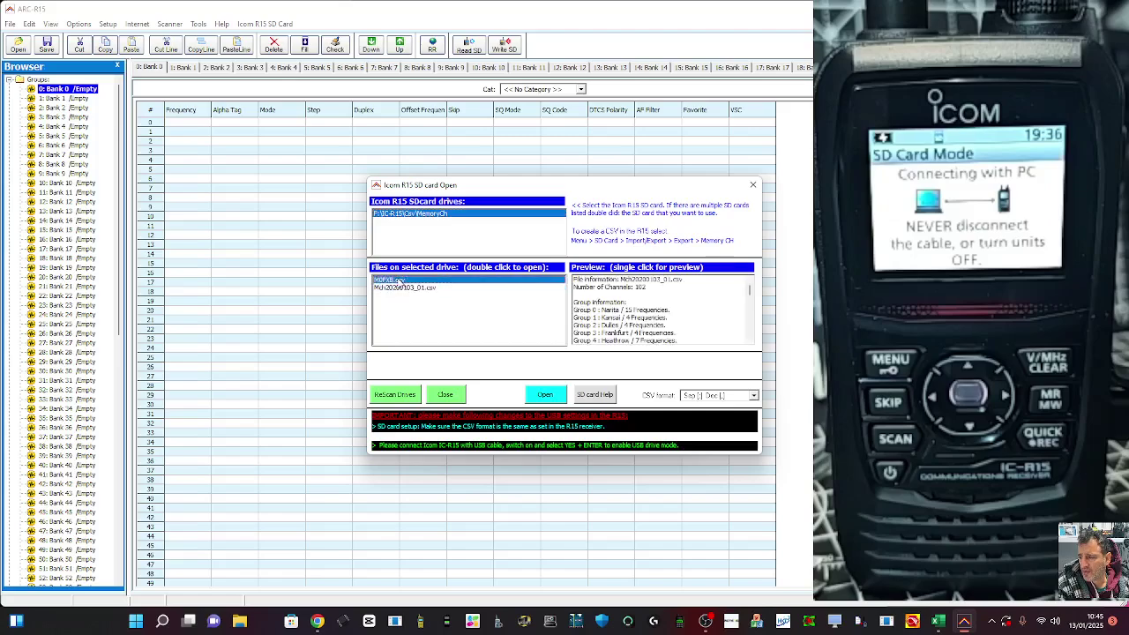
pyautogui.click(546, 395)
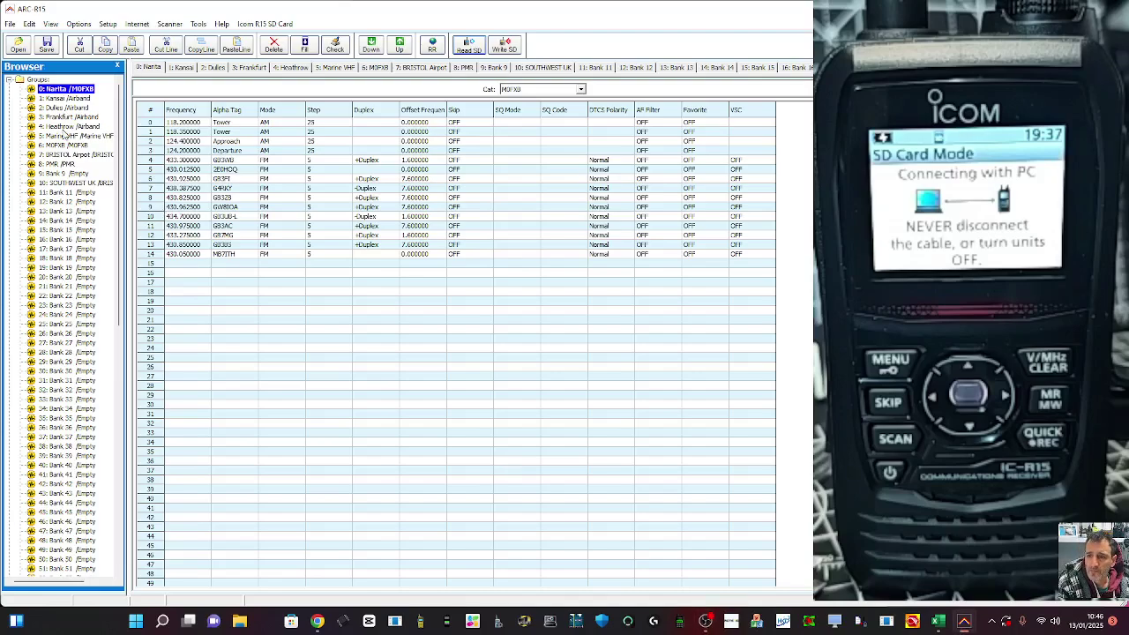
# Examine the channels of the Kansai, Dulles, Frankfurt and Heathrow groups and look through the whole list of 100 groups.
pyautogui.click(57, 99)
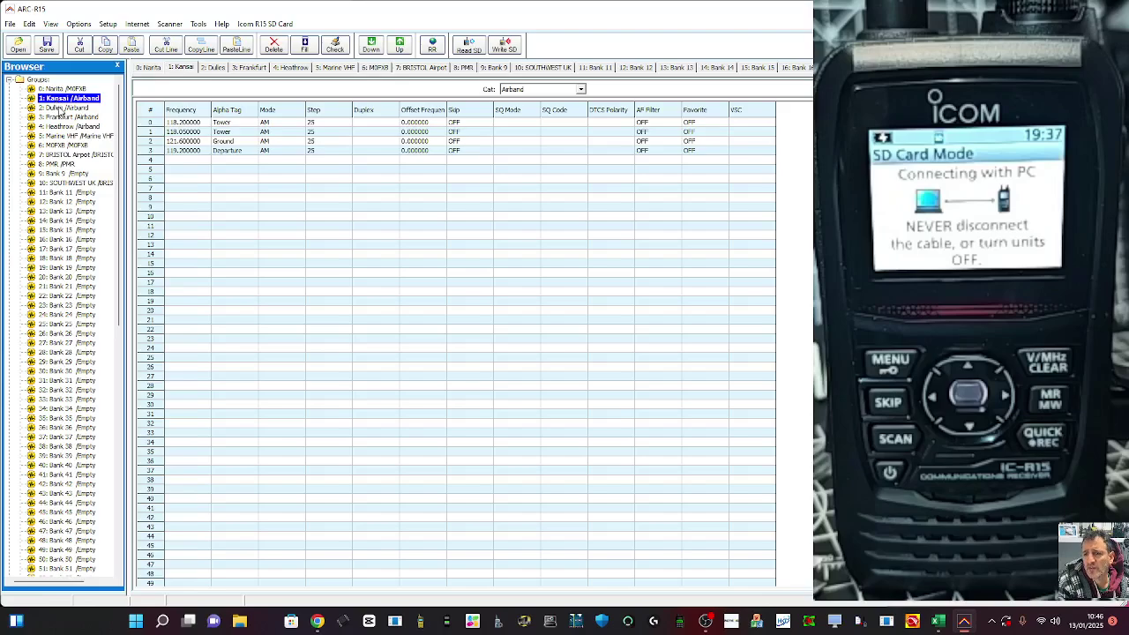
pyautogui.click(56, 109)
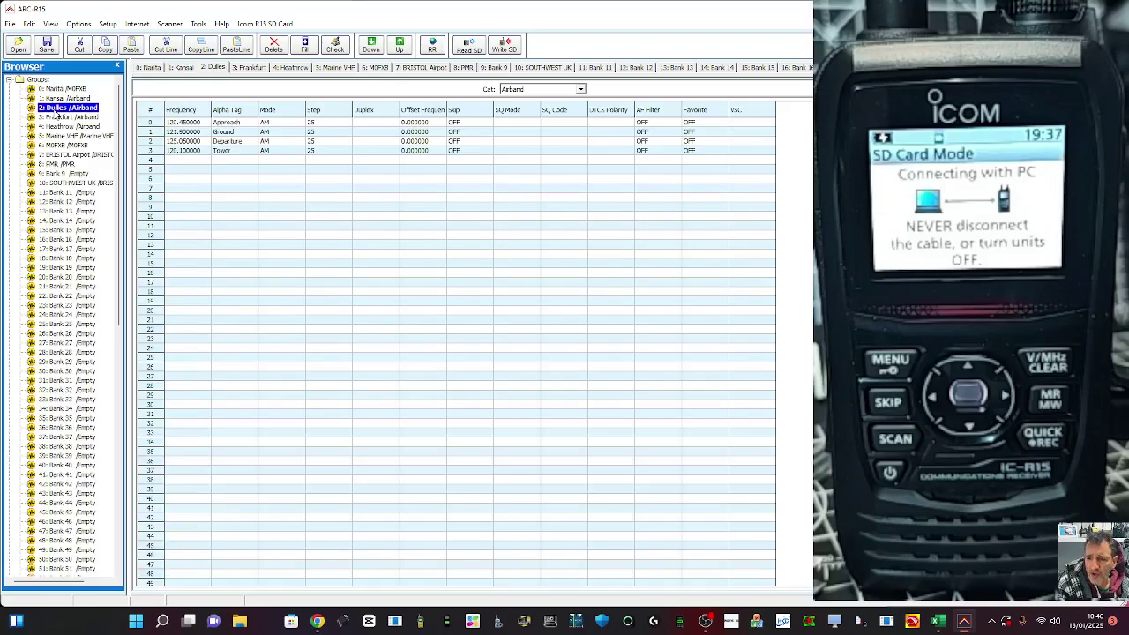
pyautogui.click(58, 118)
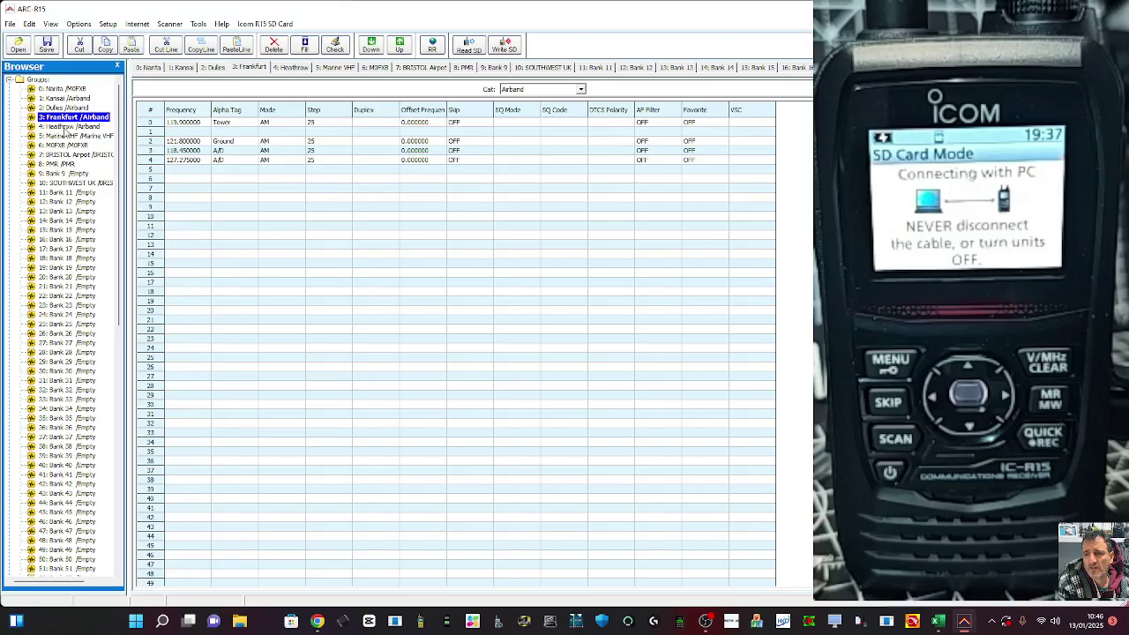
pyautogui.click(65, 128)
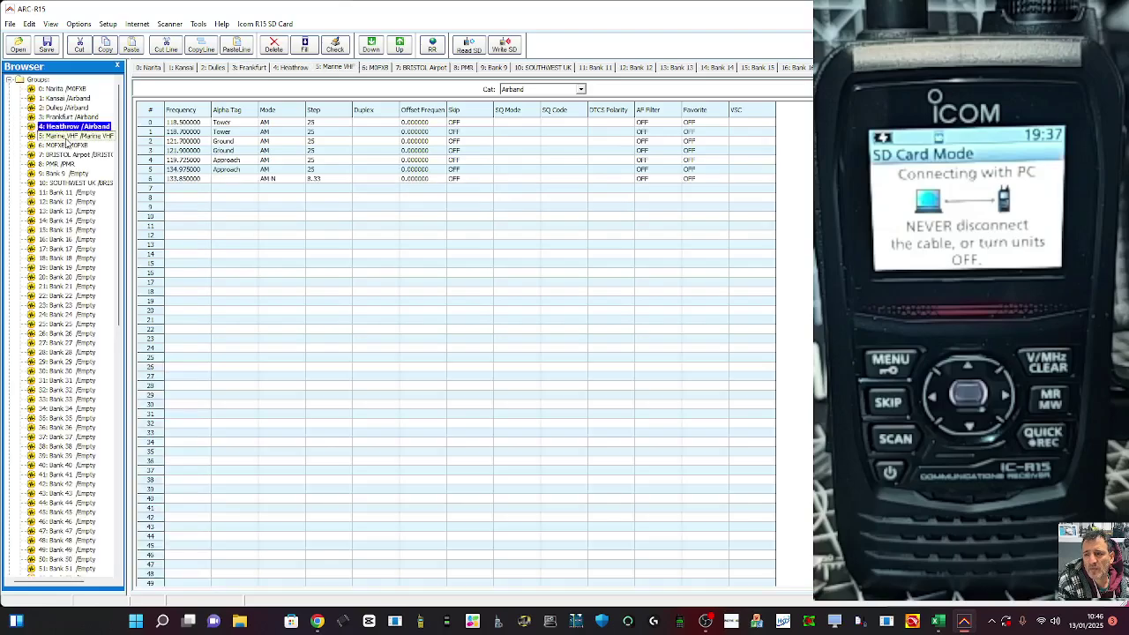
pyautogui.click(67, 136)
pyautogui.click(67, 117)
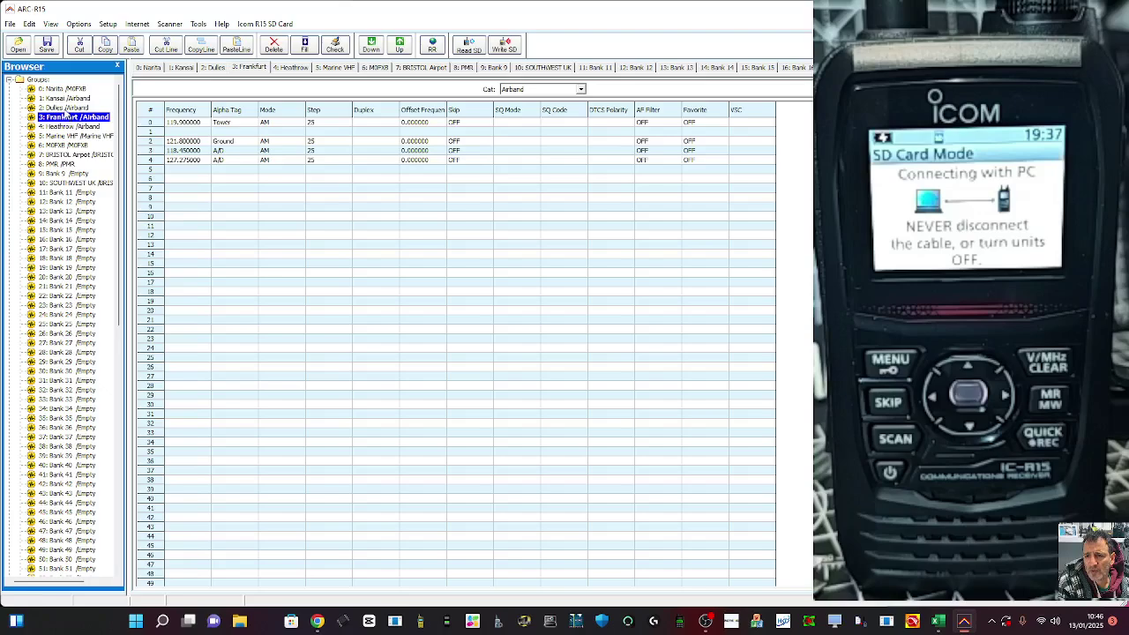
pyautogui.click(63, 98)
pyautogui.scroll(-3, 88, 254)
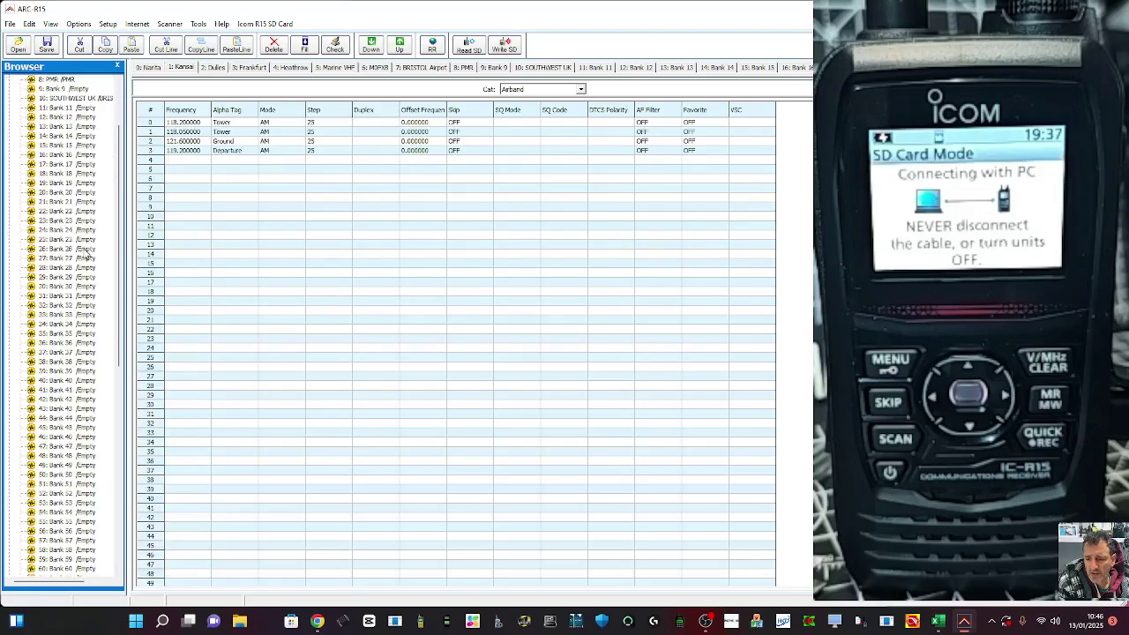
pyautogui.scroll(-10, 86, 254)
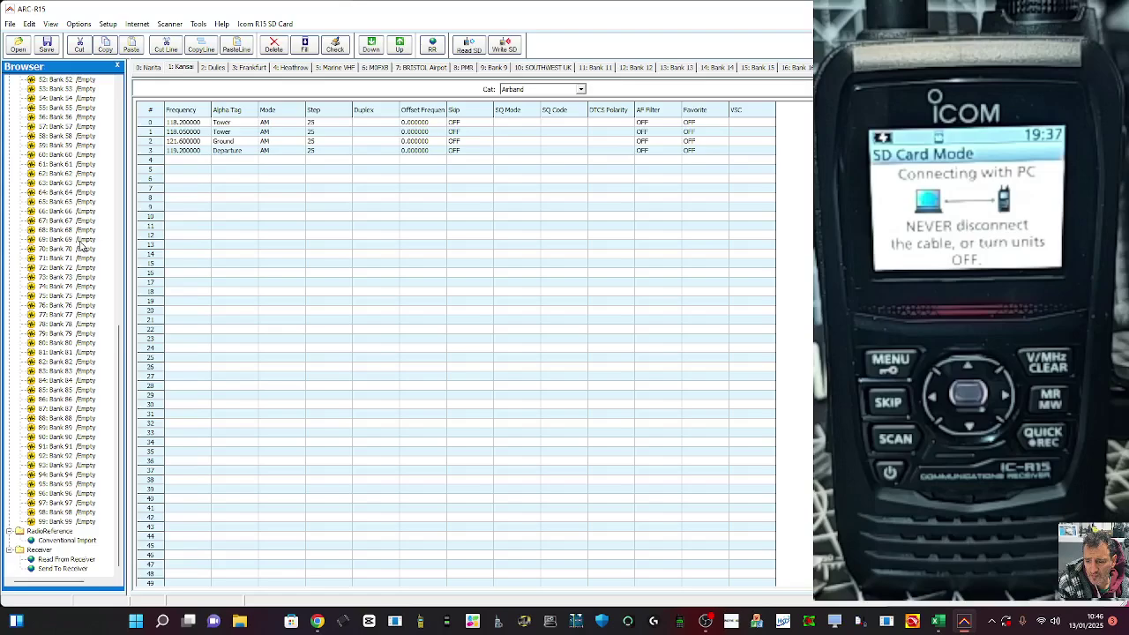
pyautogui.scroll(15, 77, 238)
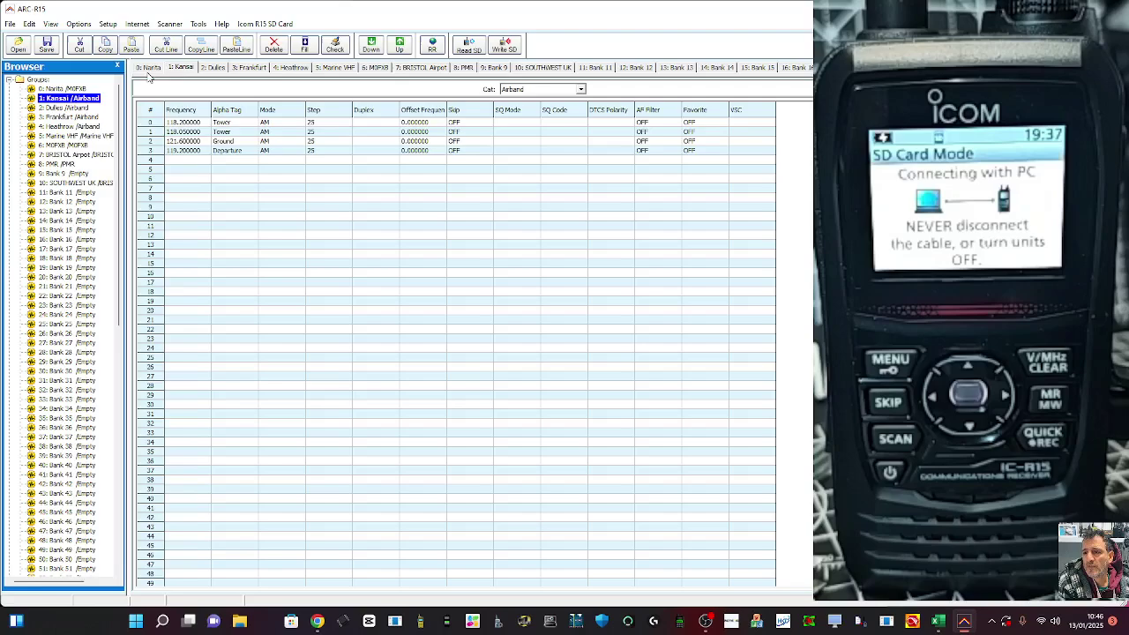
# Review the channel grids of groups 0 to 8 in sequence, from Narita through Marine VHF to PMR.
pyautogui.click(148, 71)
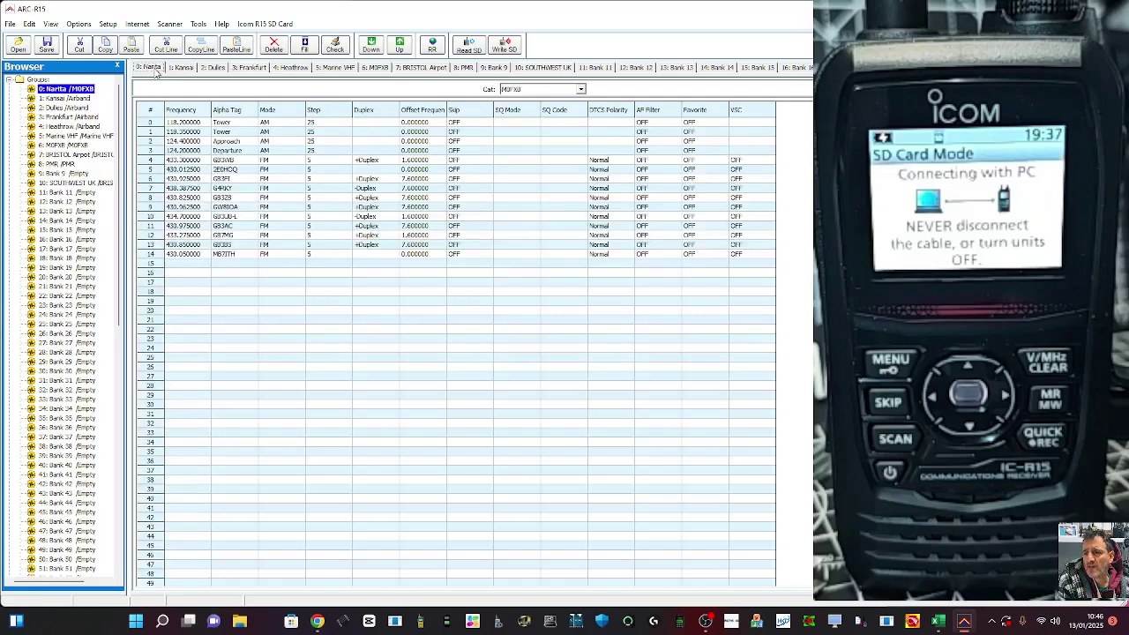
pyautogui.click(182, 69)
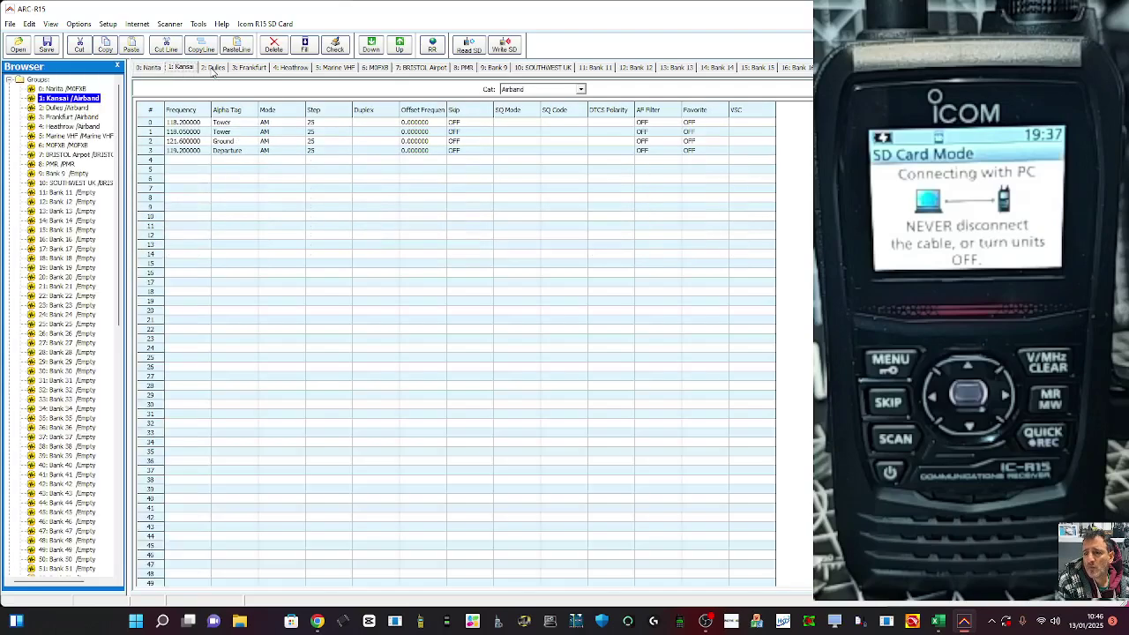
pyautogui.click(212, 71)
pyautogui.click(253, 71)
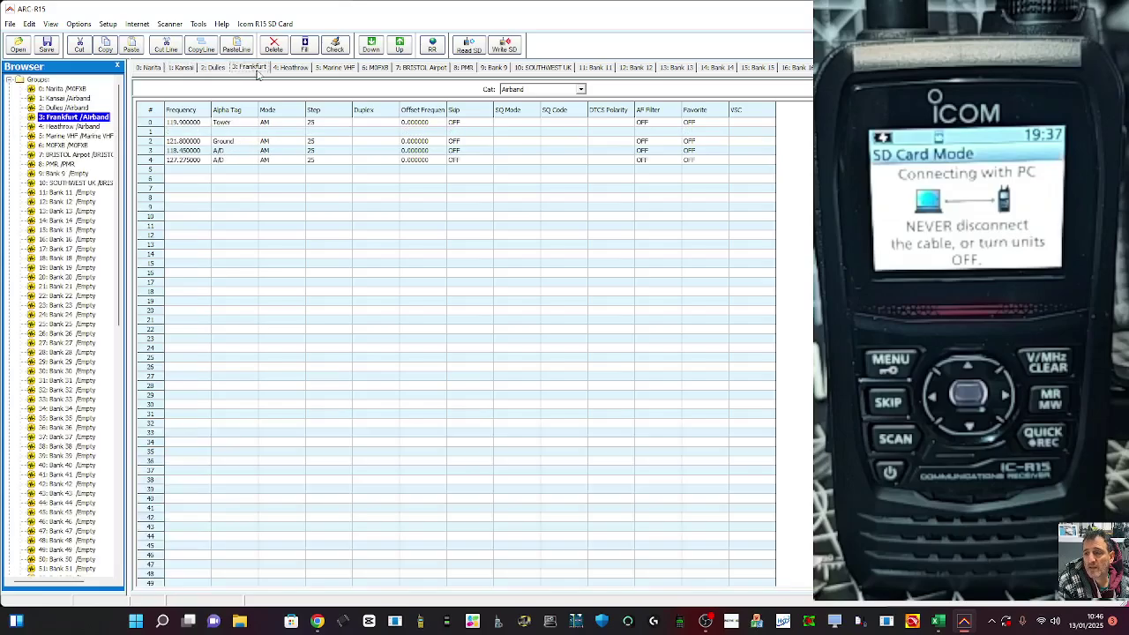
pyautogui.click(288, 71)
pyautogui.click(335, 69)
pyautogui.click(373, 68)
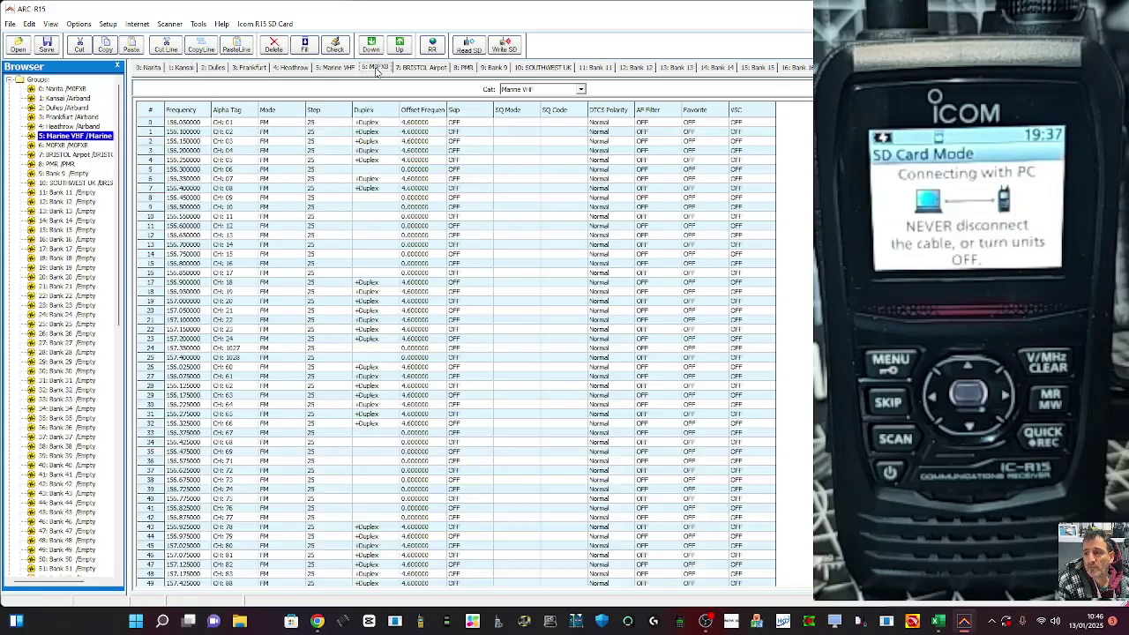
pyautogui.click(421, 69)
pyautogui.click(463, 69)
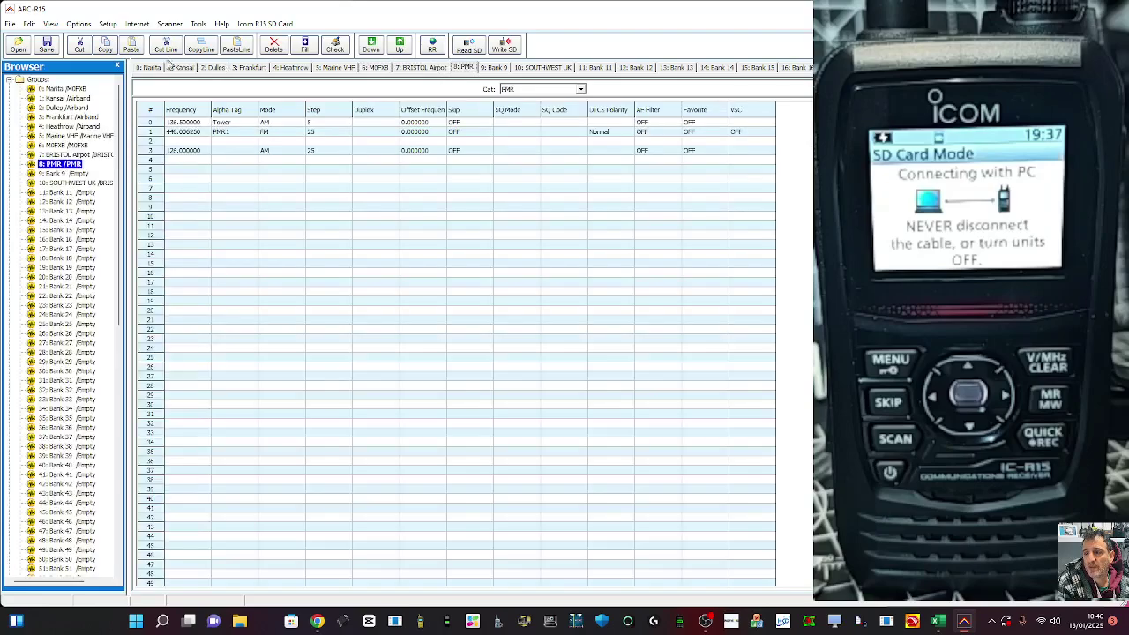
# Inspect the Narita group's editable fields on empty row 15, from Frequency to SQ Mode, and the frequency on row 14.
pyautogui.click(149, 69)
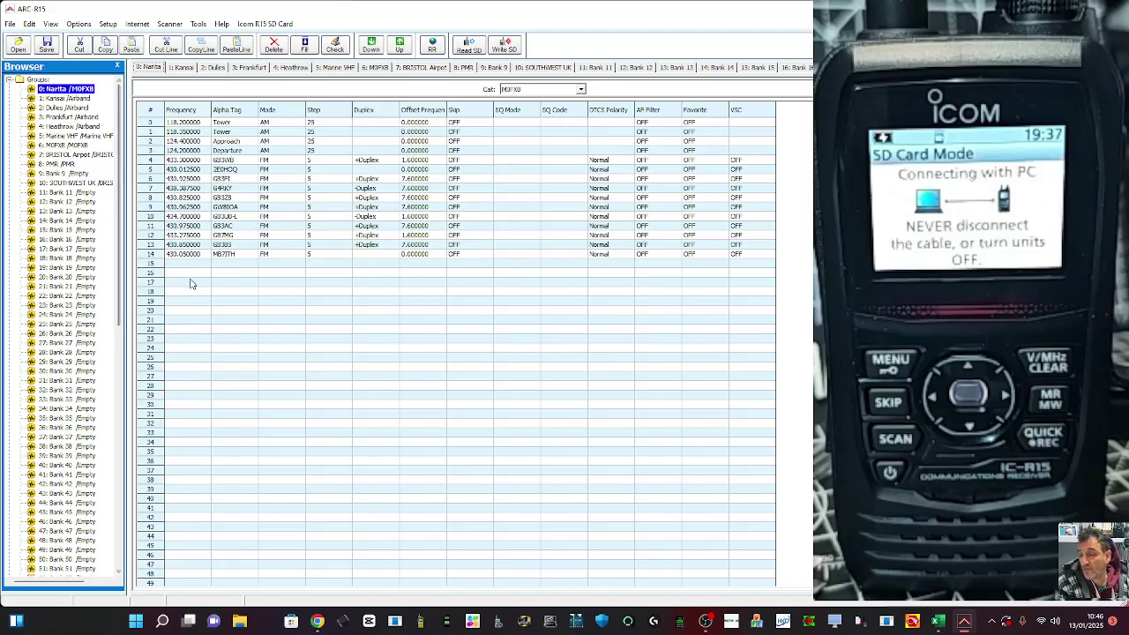
pyautogui.click(180, 264)
pyautogui.click(237, 265)
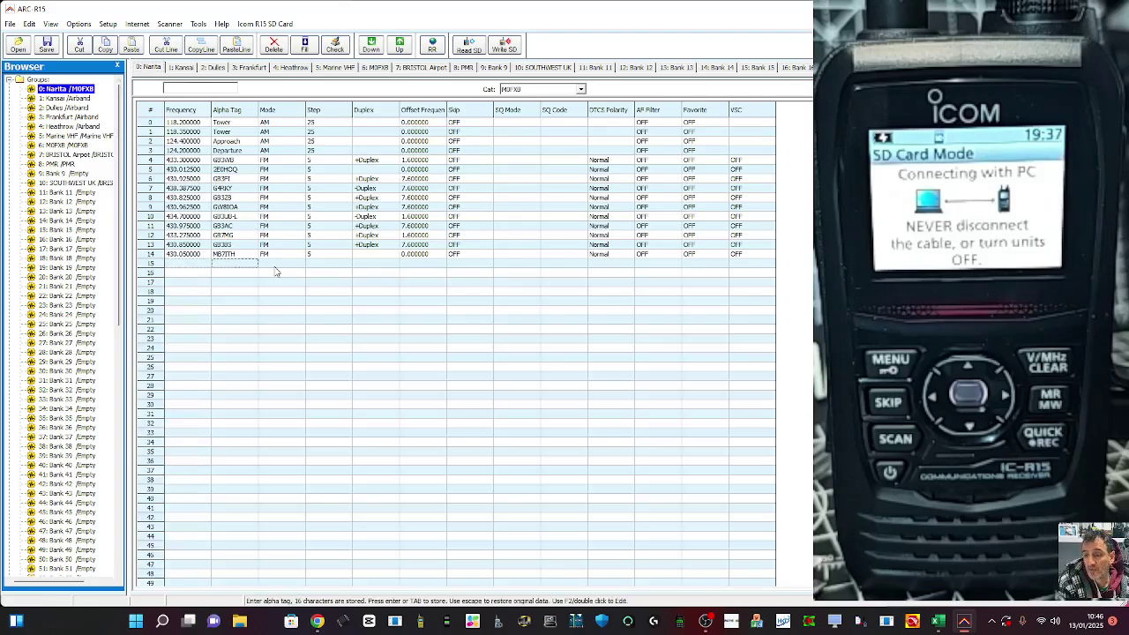
pyautogui.click(284, 265)
pyautogui.click(328, 267)
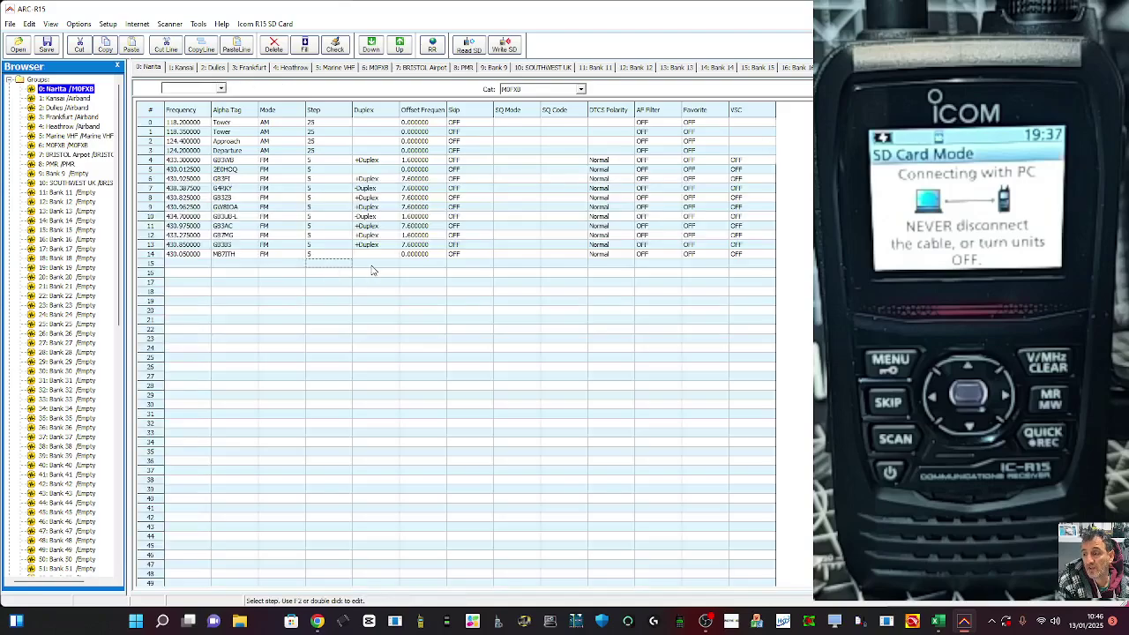
pyautogui.click(375, 264)
pyautogui.click(423, 264)
pyautogui.click(458, 267)
pyautogui.click(517, 265)
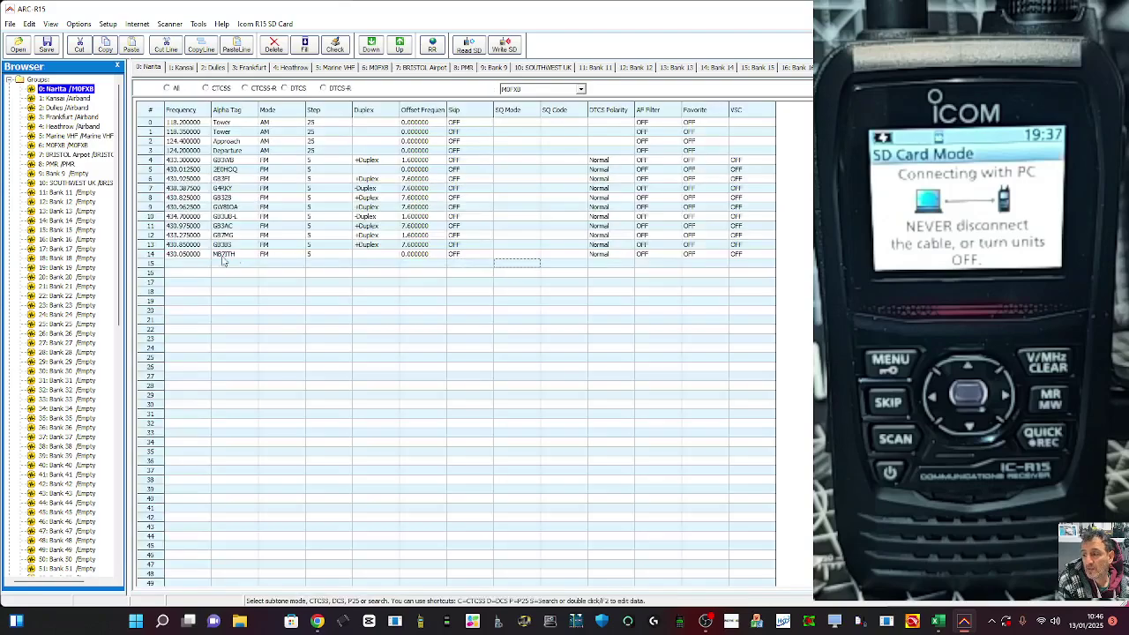
pyautogui.click(176, 257)
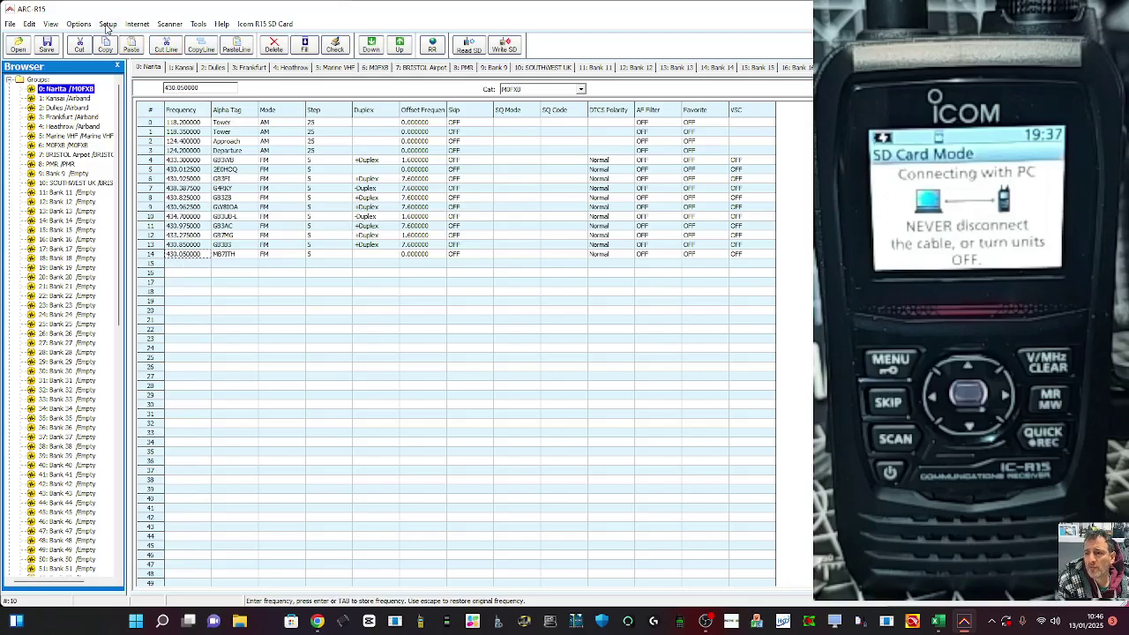
# Rename group 9 as "70CM REPEATERS" in the group names setup.
pyautogui.click(107, 25)
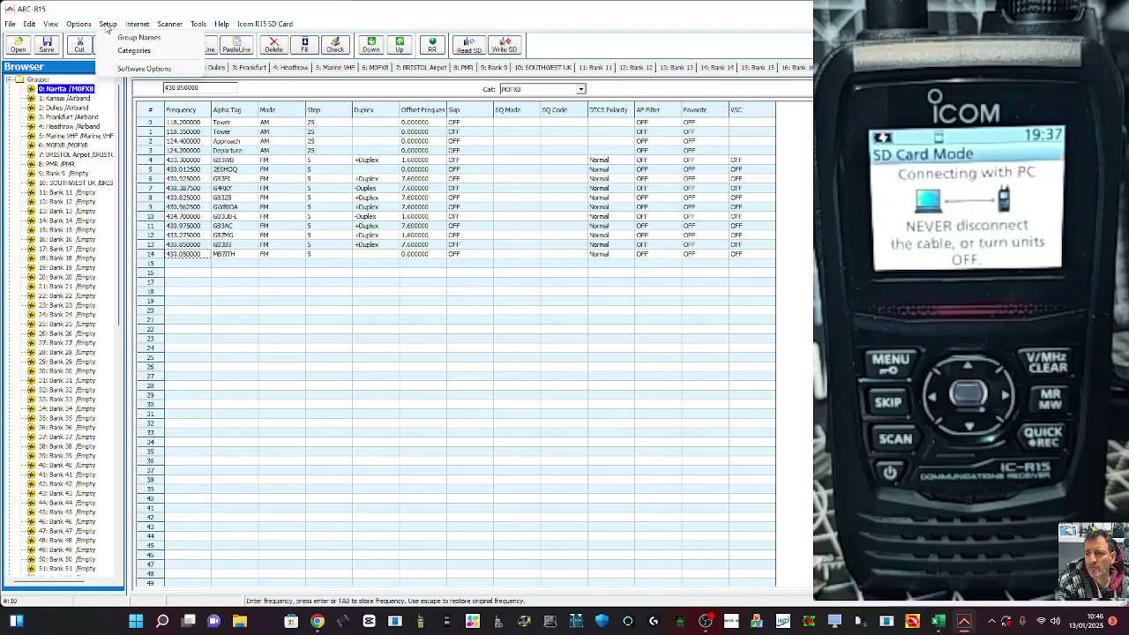
pyautogui.click(120, 40)
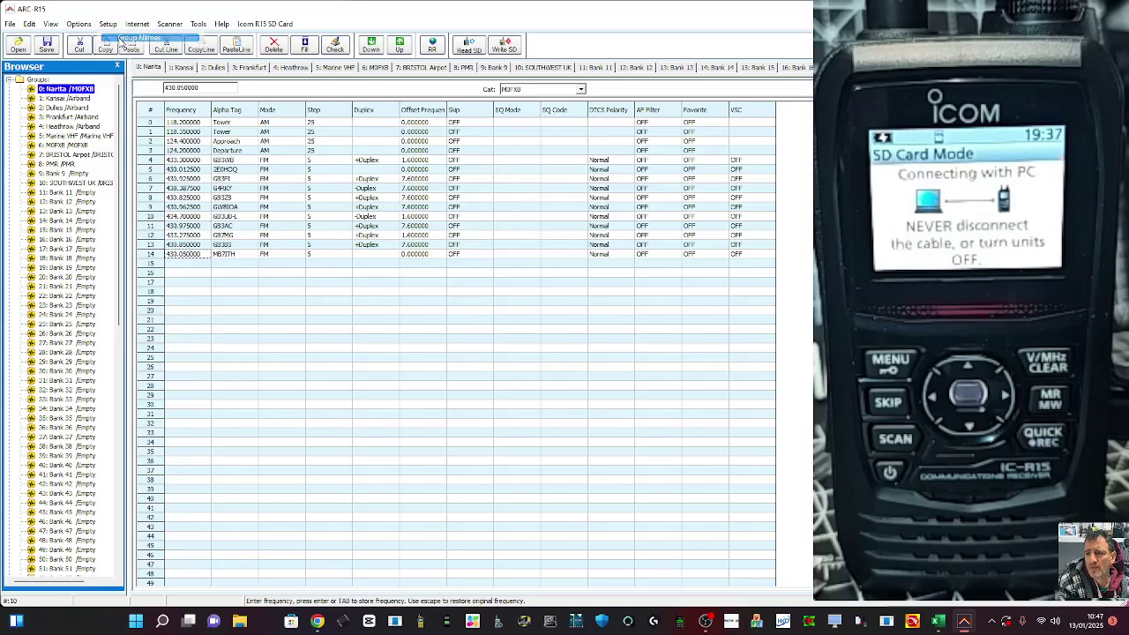
pyautogui.moveTo(593, 200); pyautogui.dragTo(388, 160)
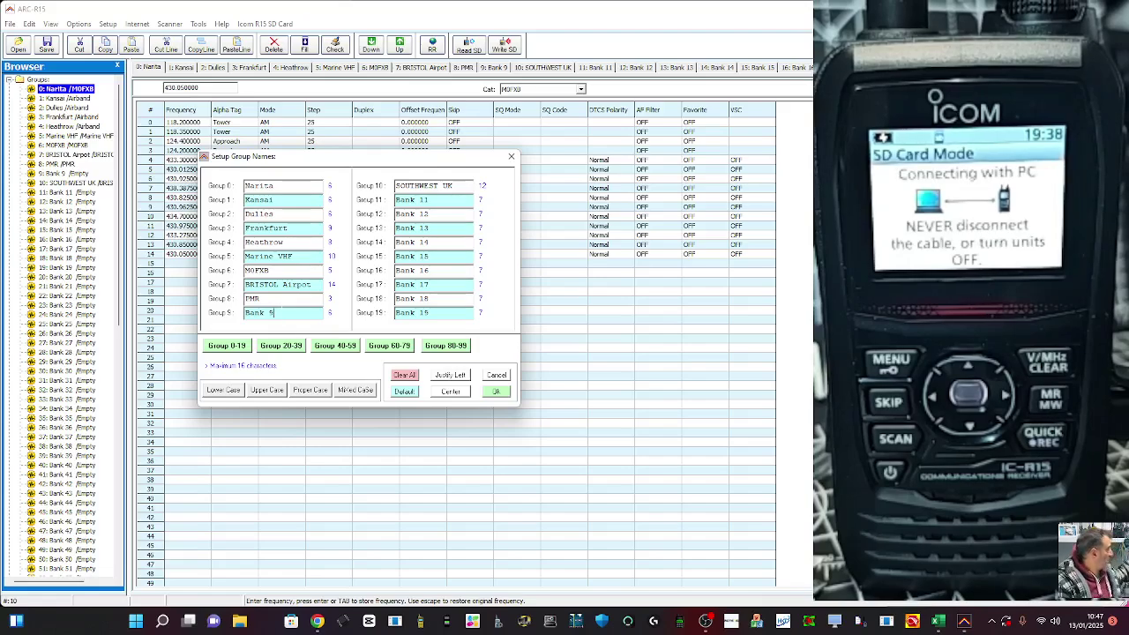
pyautogui.hotkey('shift', 'Tab')
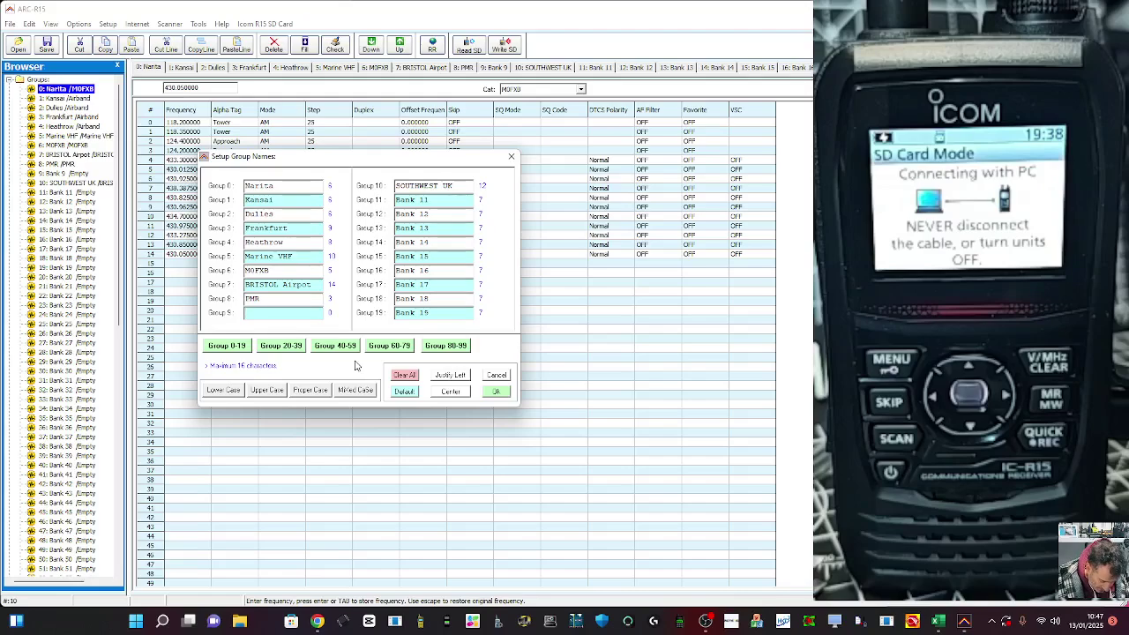
pyautogui.write('70CM ')
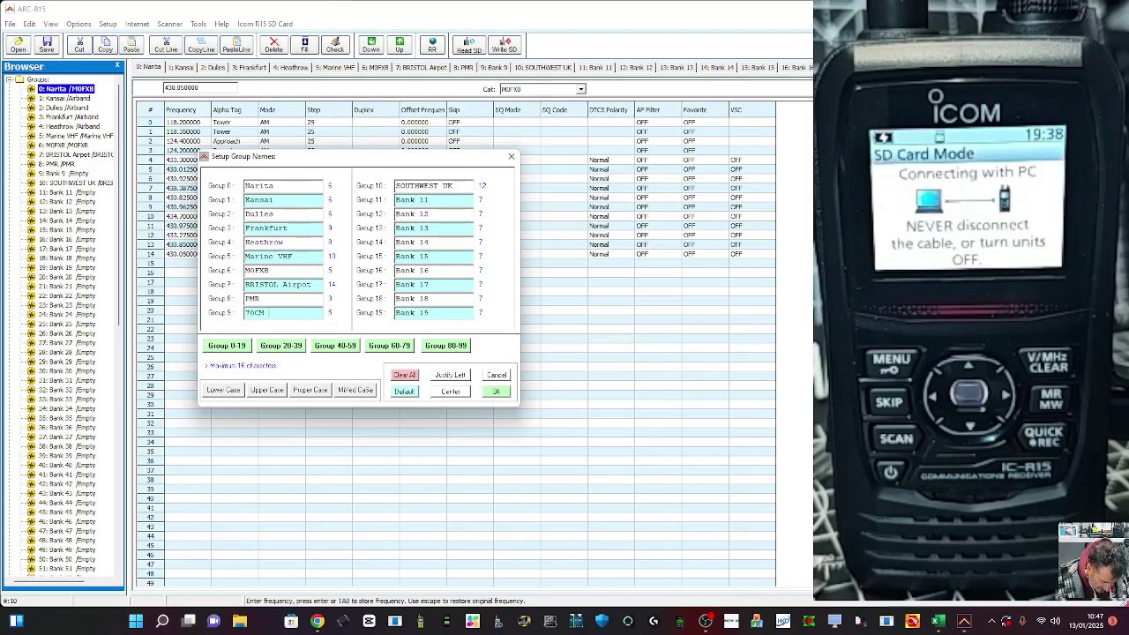
pyautogui.write('RF')
pyautogui.write('PEATERS')
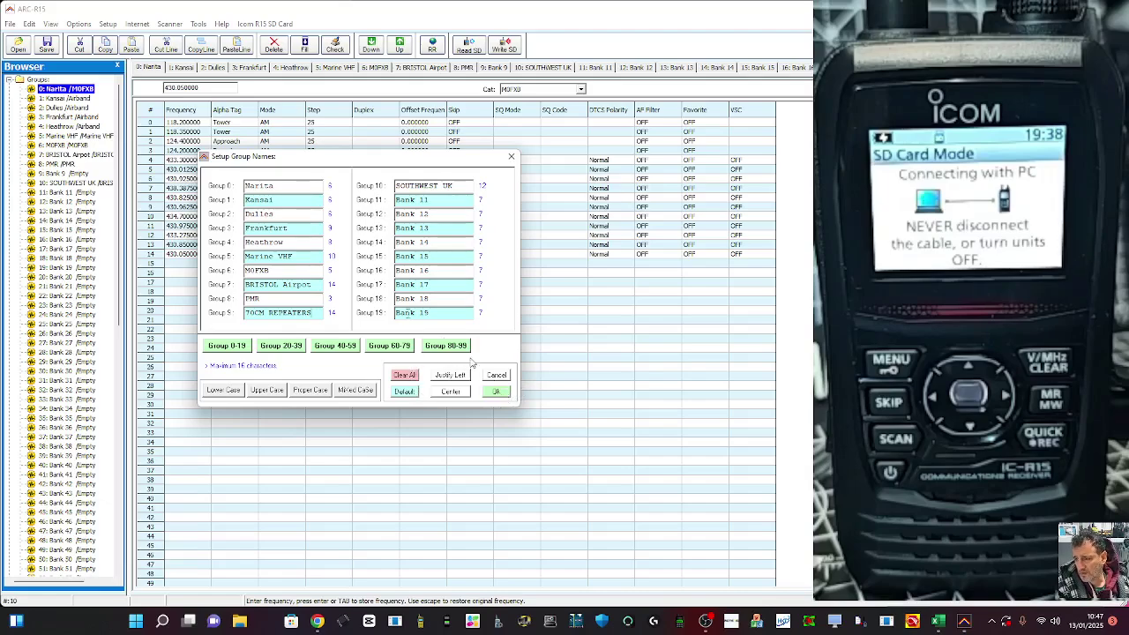
pyautogui.click(494, 392)
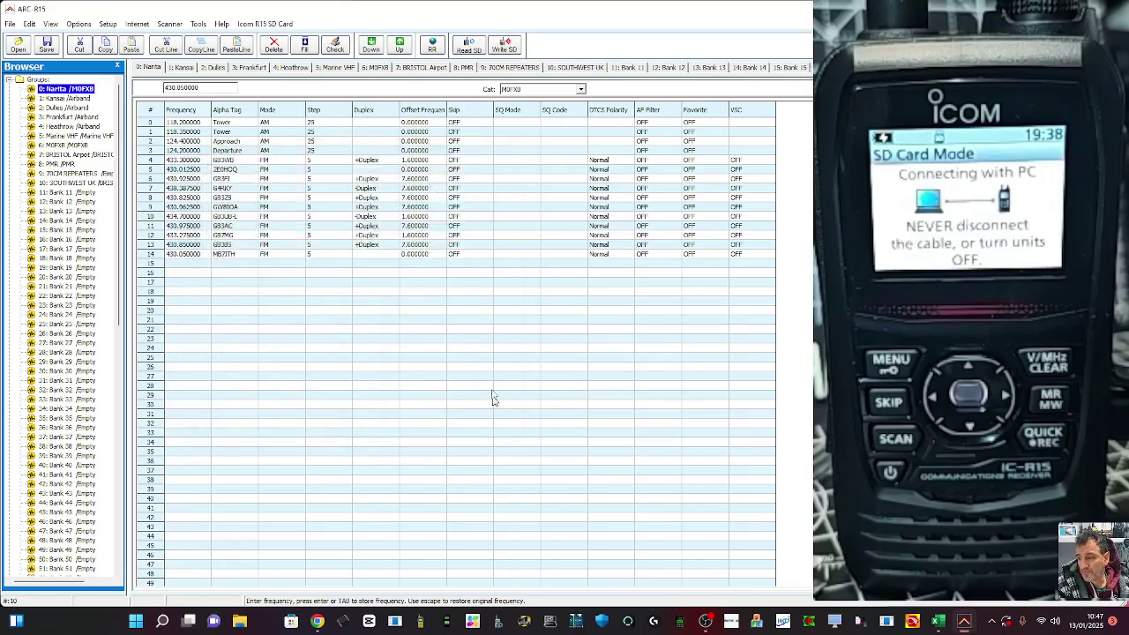
# Set up category 7 as "Wseton Super Mar" with the Airplane icon in the category setup.
pyautogui.click(88, 25)
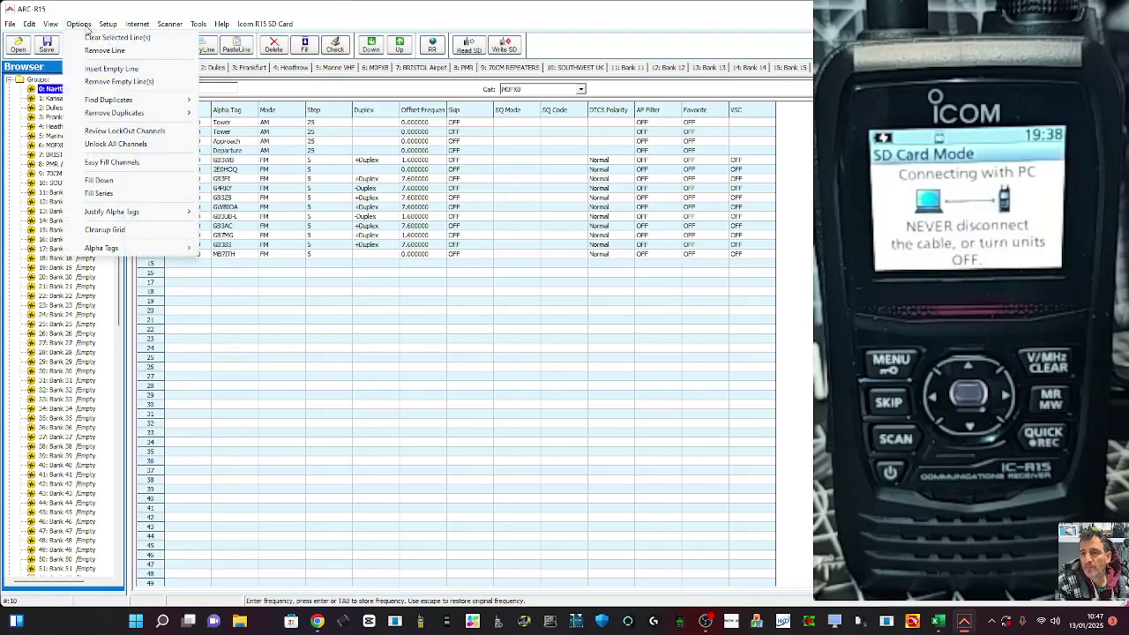
pyautogui.click(89, 25)
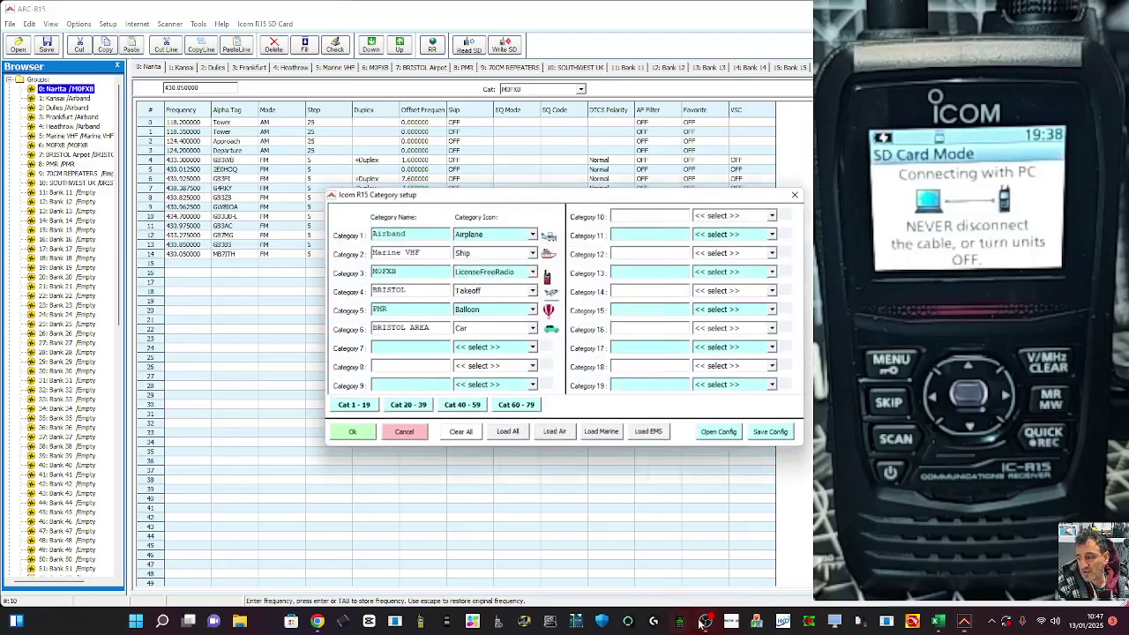
pyautogui.moveTo(624, 199); pyautogui.dragTo(497, 173)
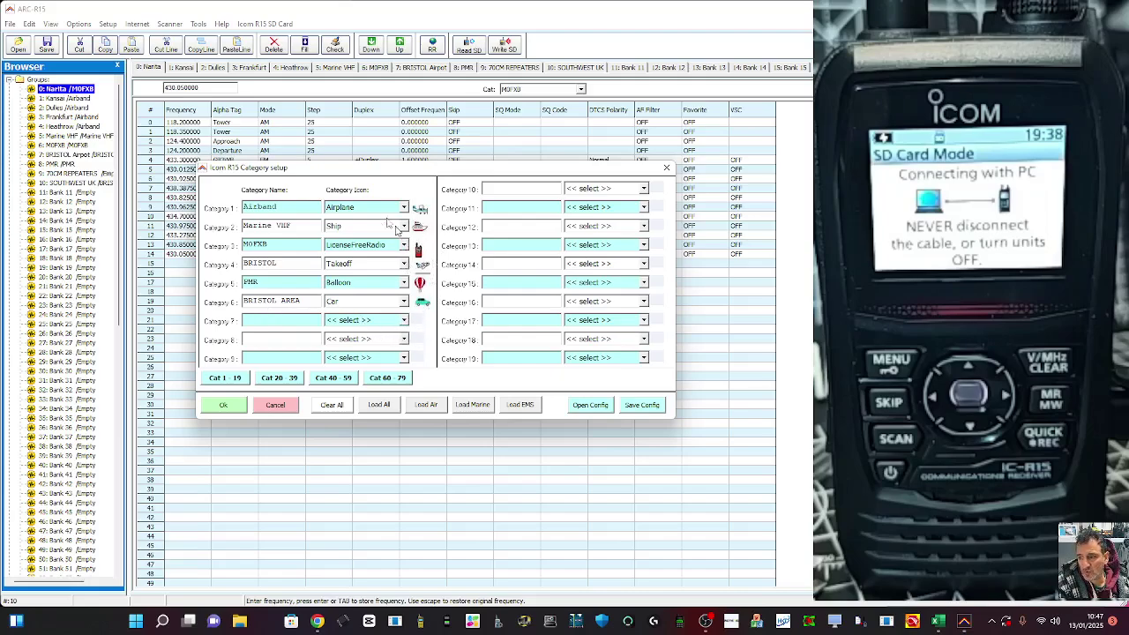
pyautogui.click(272, 318)
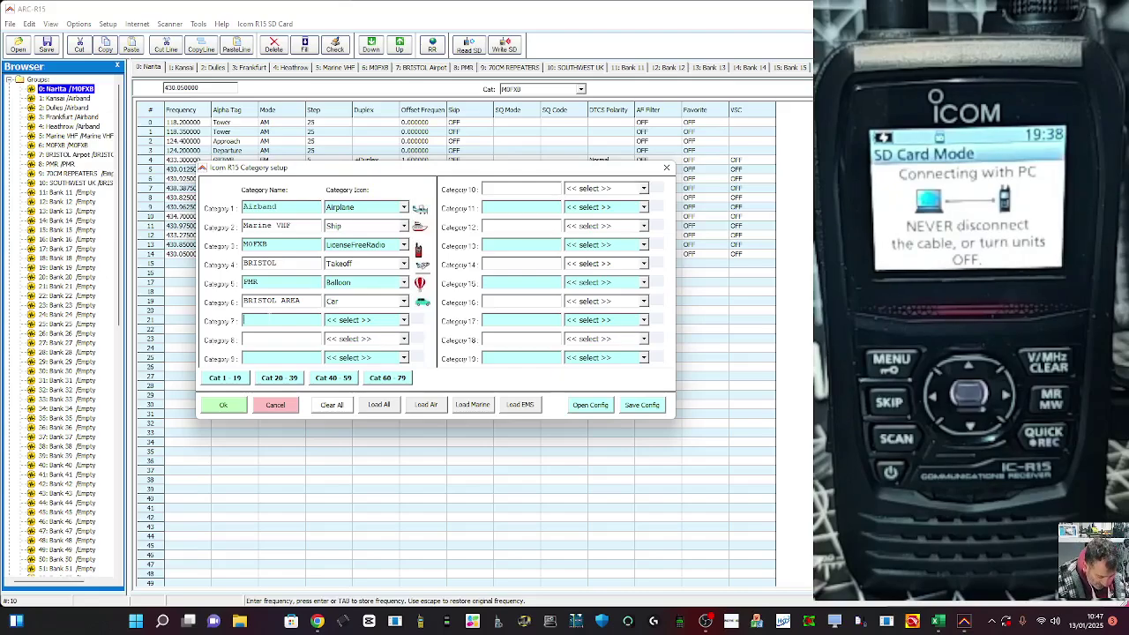
pyautogui.write('Wate')
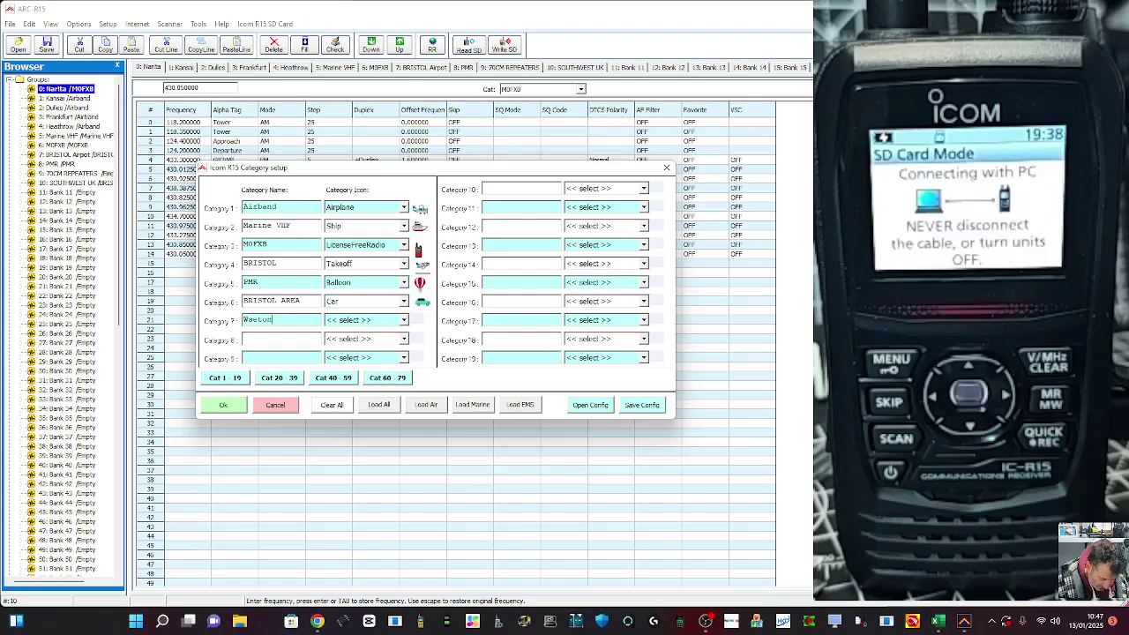
pyautogui.write('Super Mar')
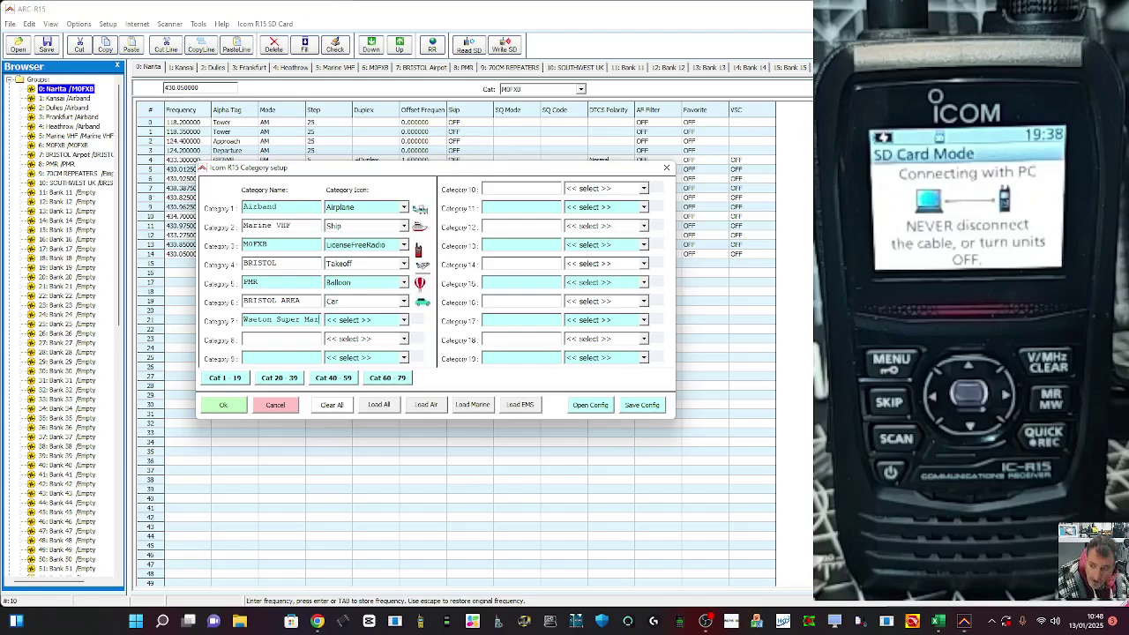
pyautogui.click(403, 320)
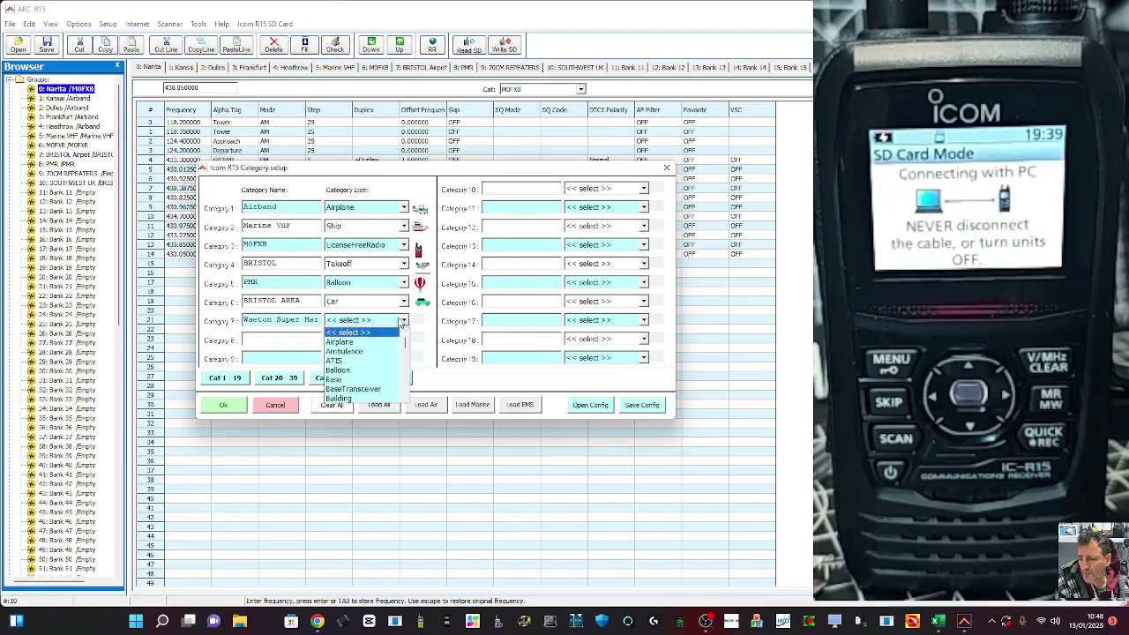
pyautogui.click(368, 342)
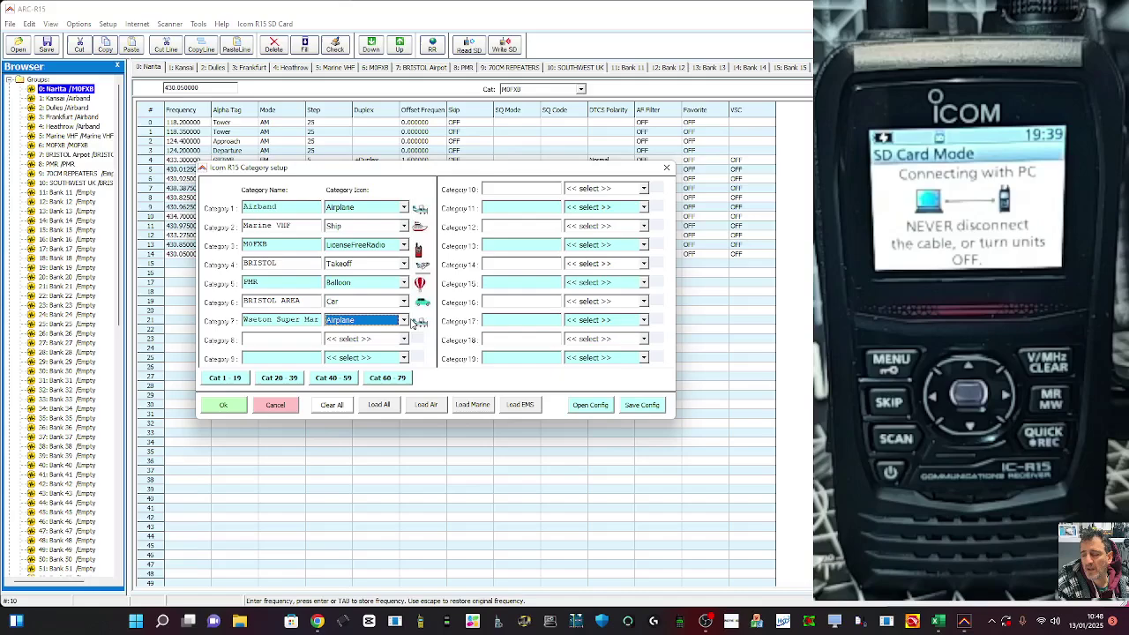
pyautogui.click(227, 405)
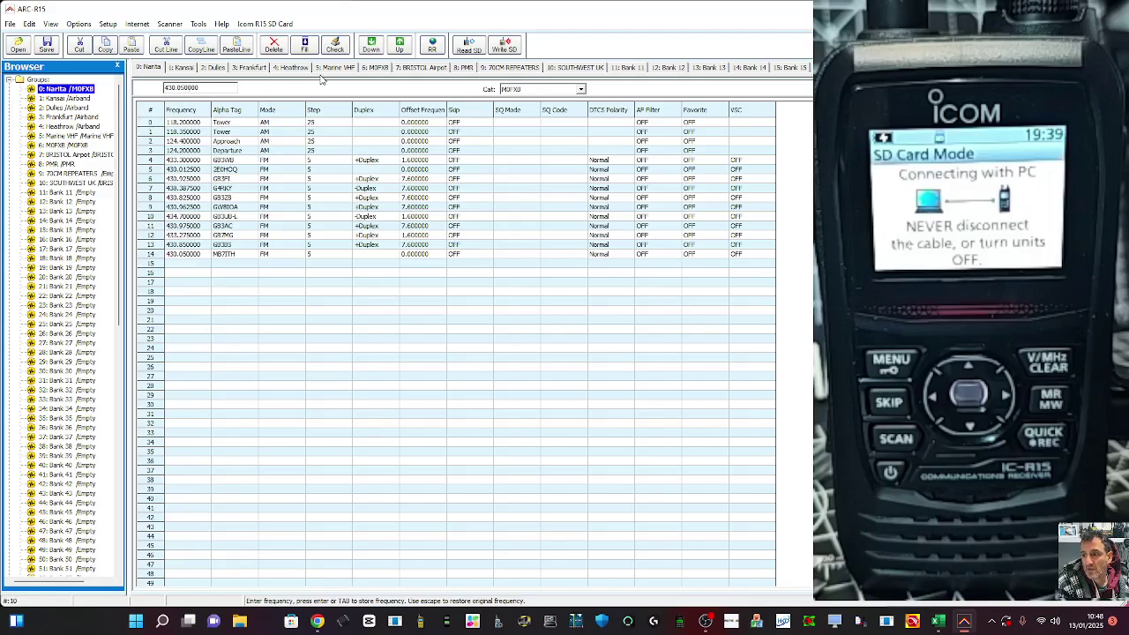
# Start an upload to the scanner and preview the SD card memory files Mch20200103_01.csv and M0FXB.csv.
pyautogui.click(108, 25)
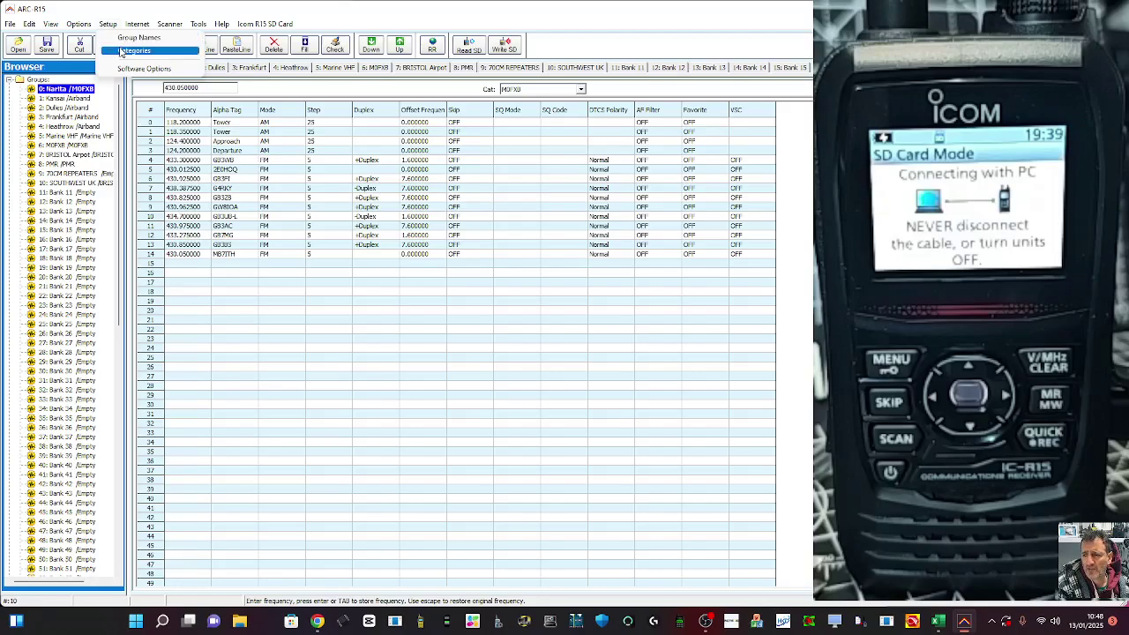
pyautogui.moveTo(134, 27)
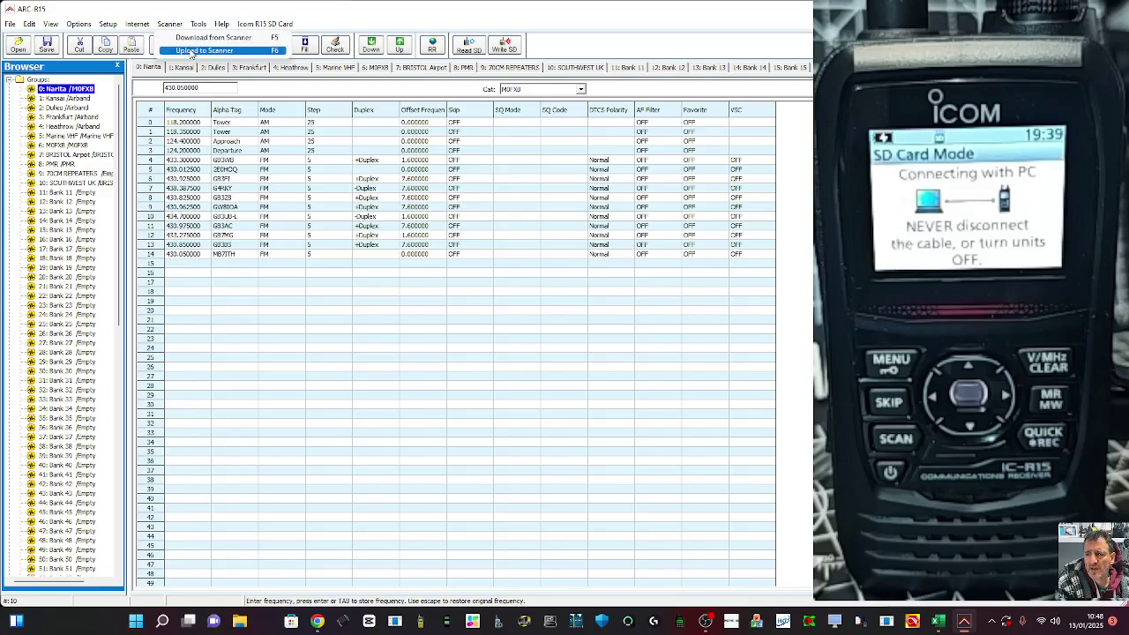
pyautogui.click(202, 50)
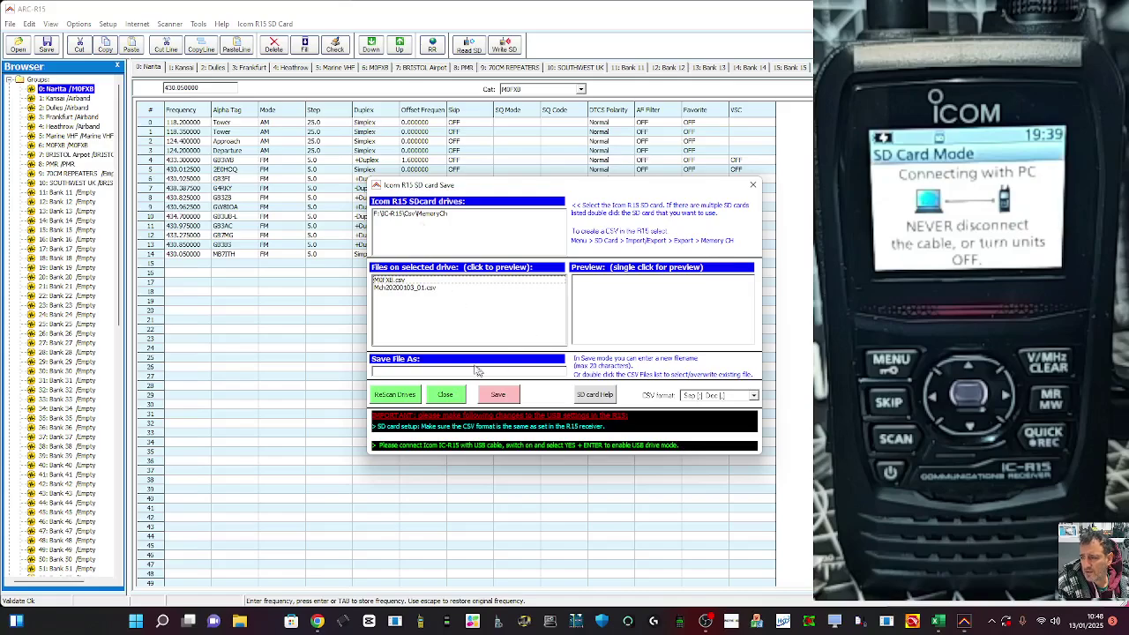
pyautogui.click(385, 215)
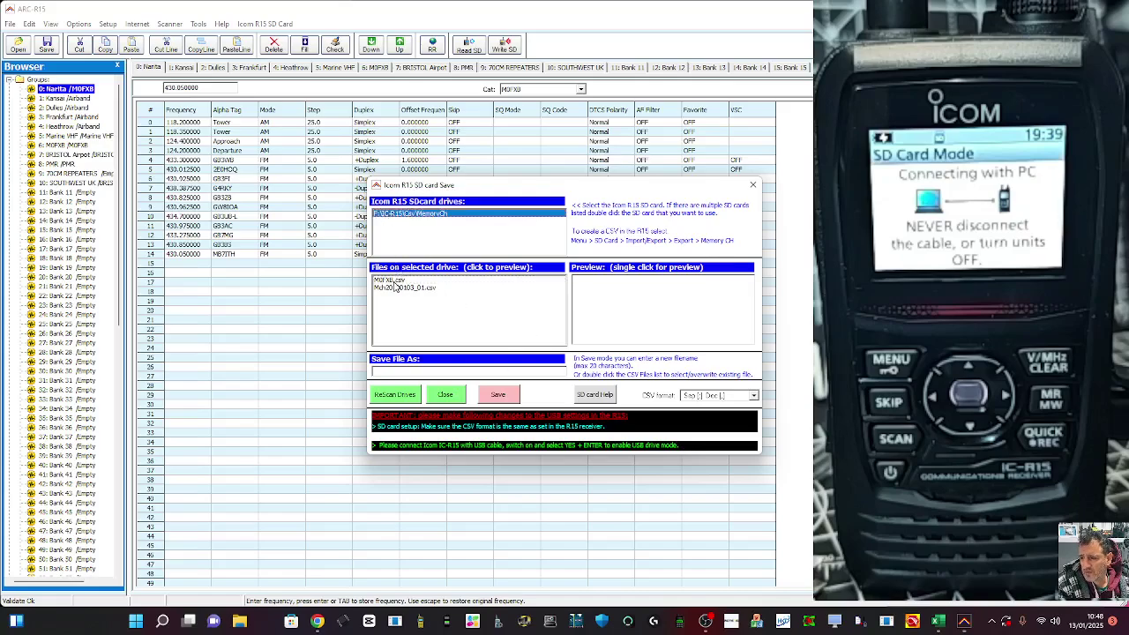
pyautogui.click(394, 281)
pyautogui.click(396, 288)
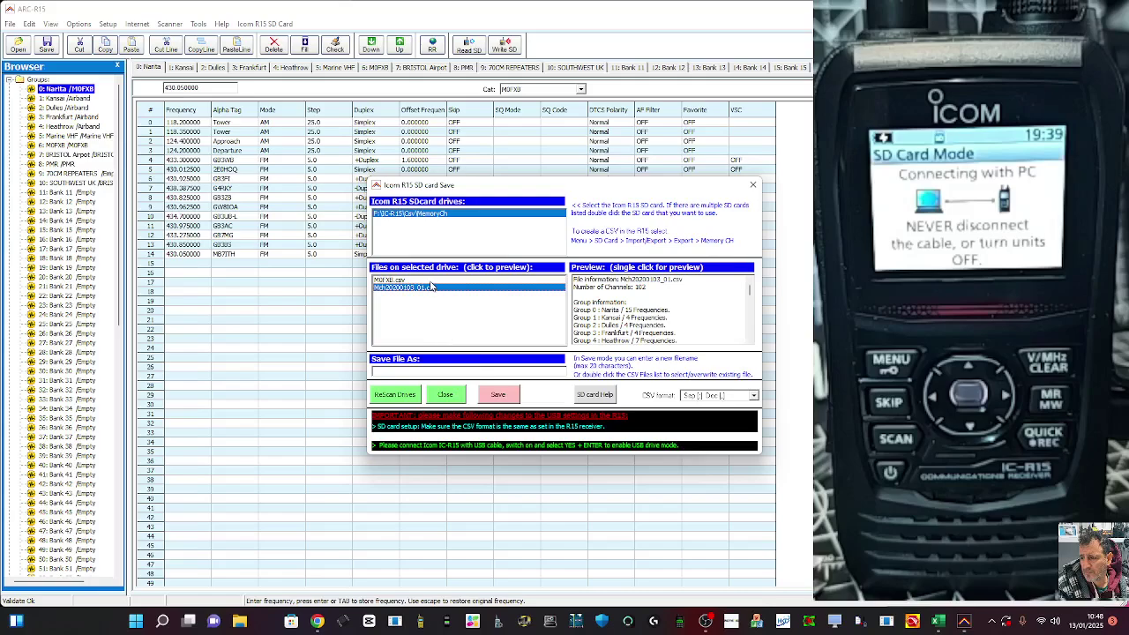
pyautogui.click(430, 279)
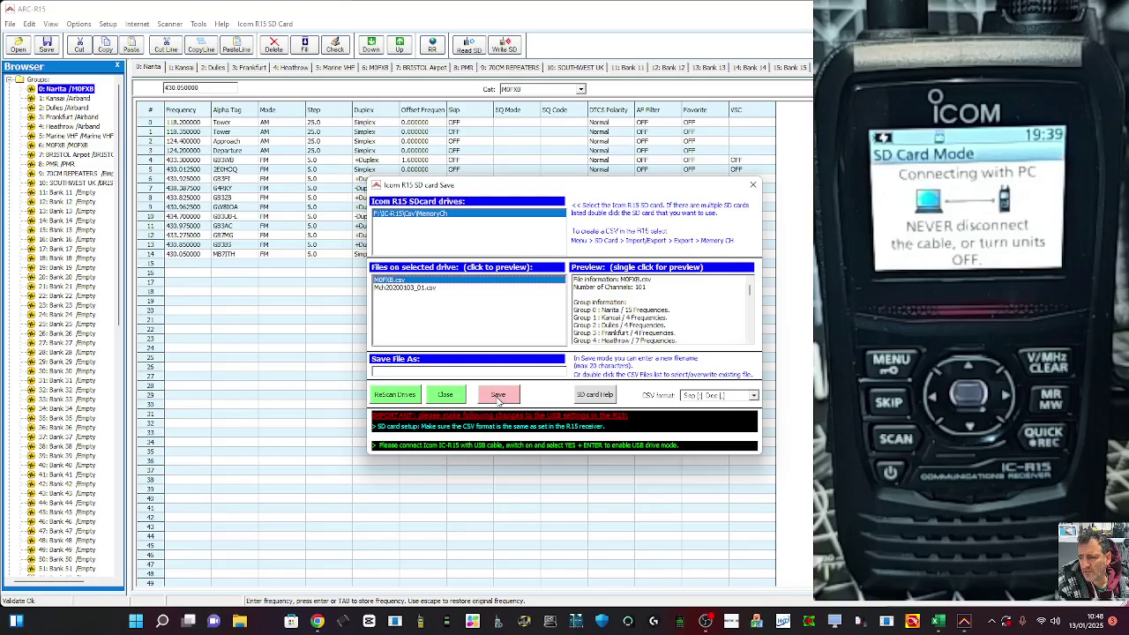
# Try to save the channels to the SD card without a filename entered, and close the save dialog.
pyautogui.click(498, 398)
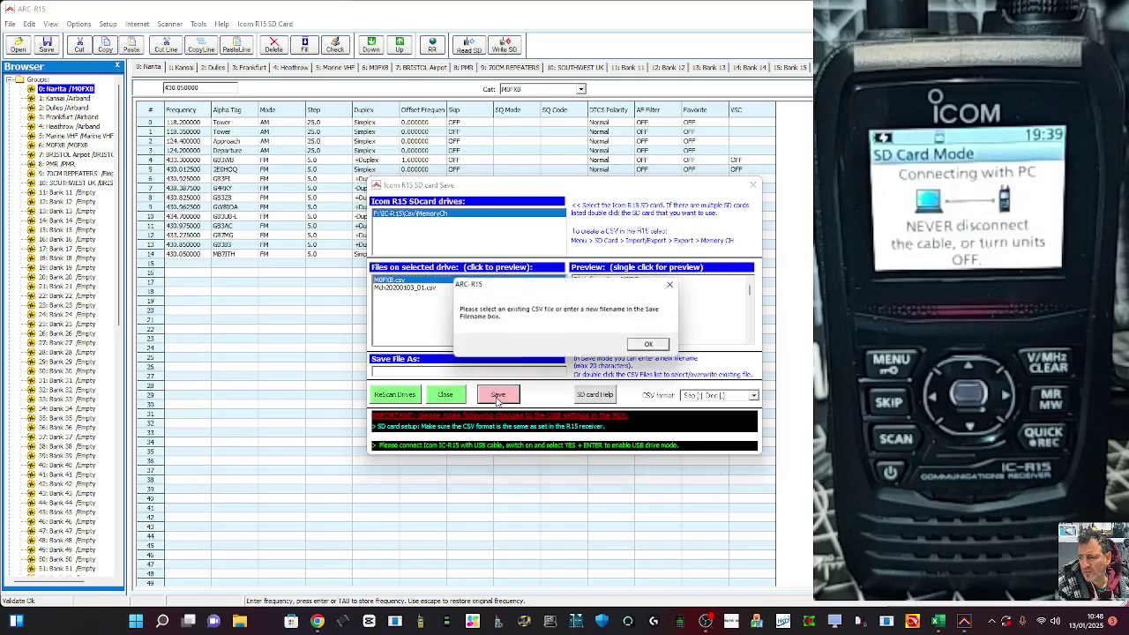
pyautogui.click(651, 345)
pyautogui.click(752, 184)
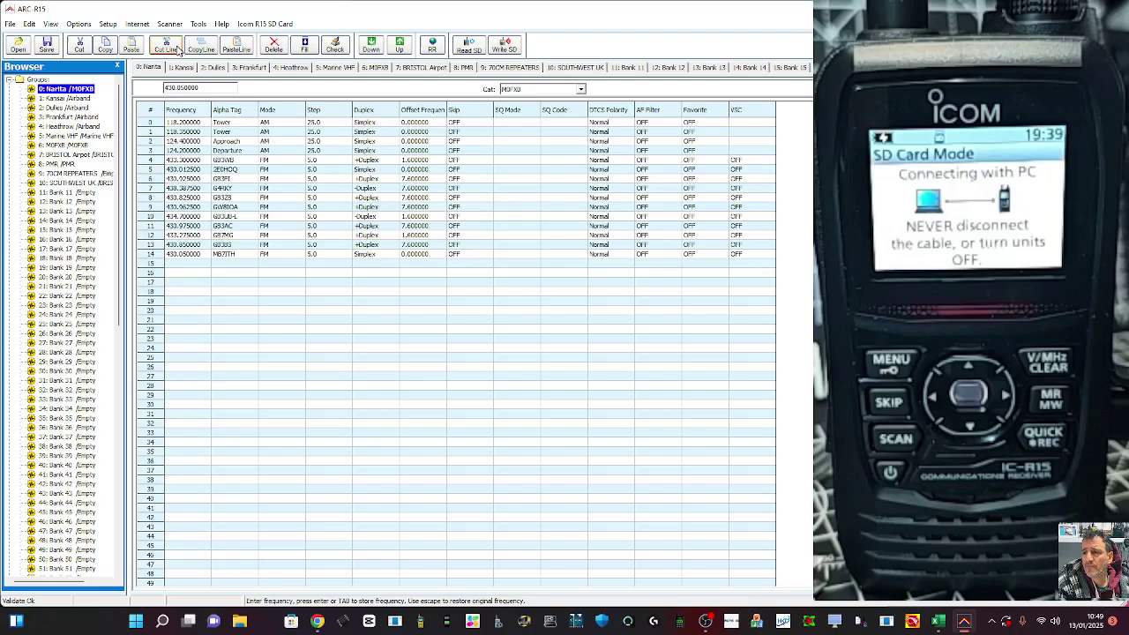
# Cut the line on row 14 of the Narita group and try the copy, paste, fill and check commands.
pyautogui.click(170, 47)
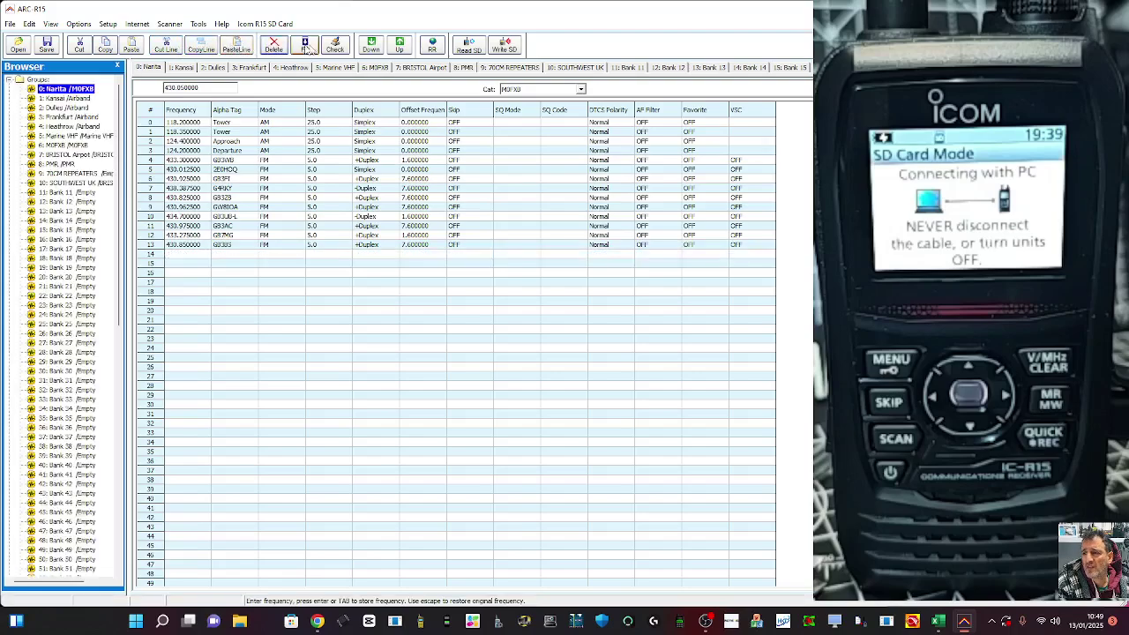
pyautogui.click(201, 48)
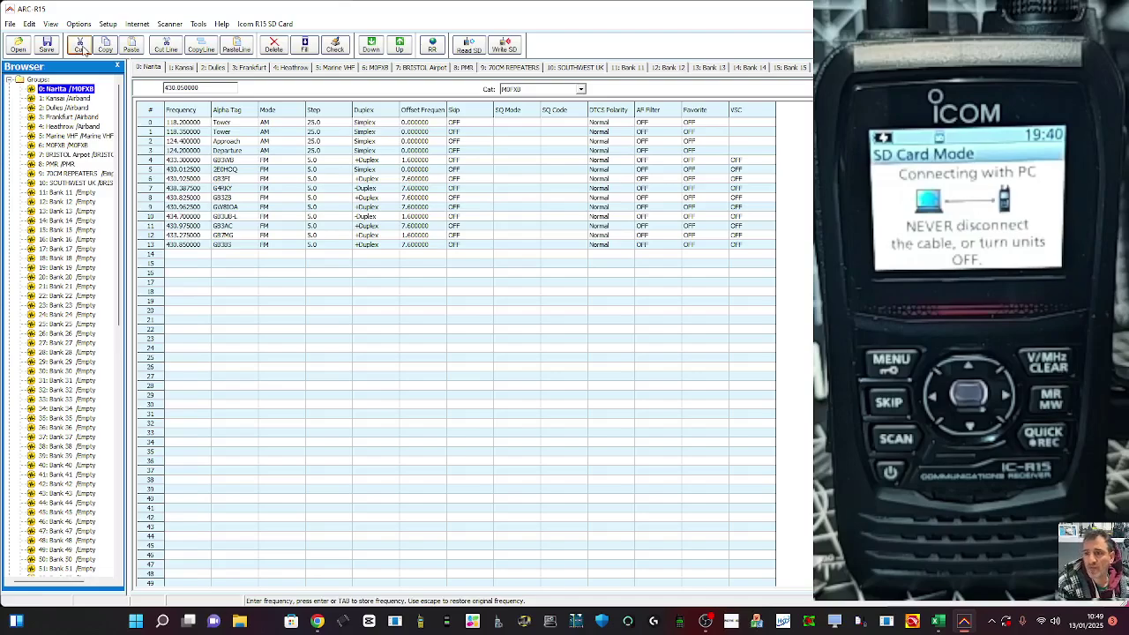
pyautogui.click(105, 45)
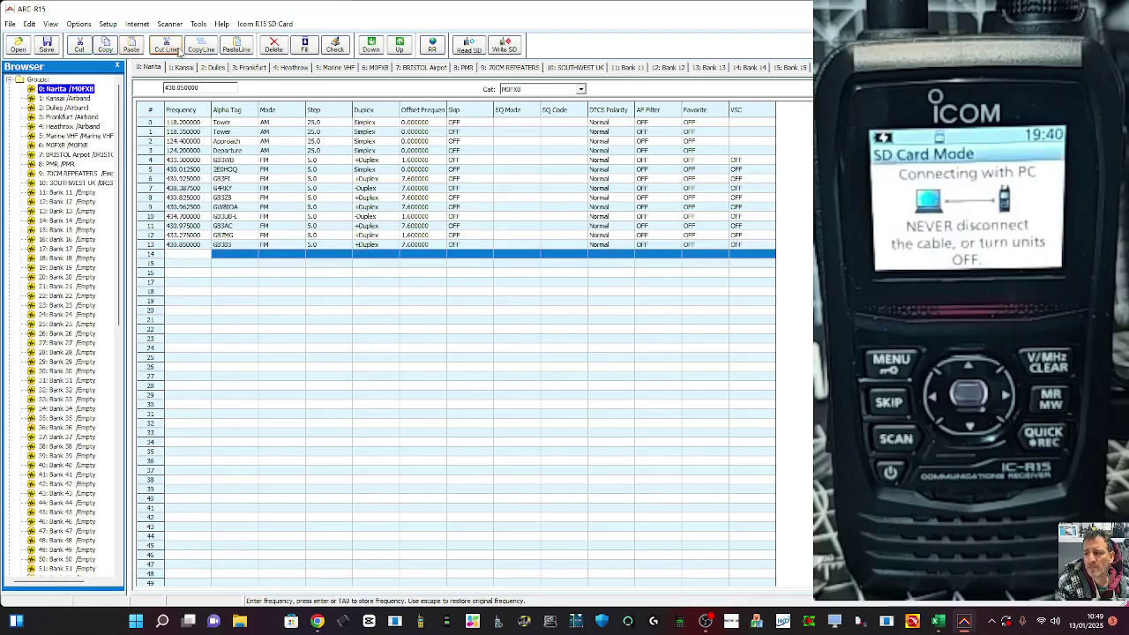
pyautogui.click(239, 49)
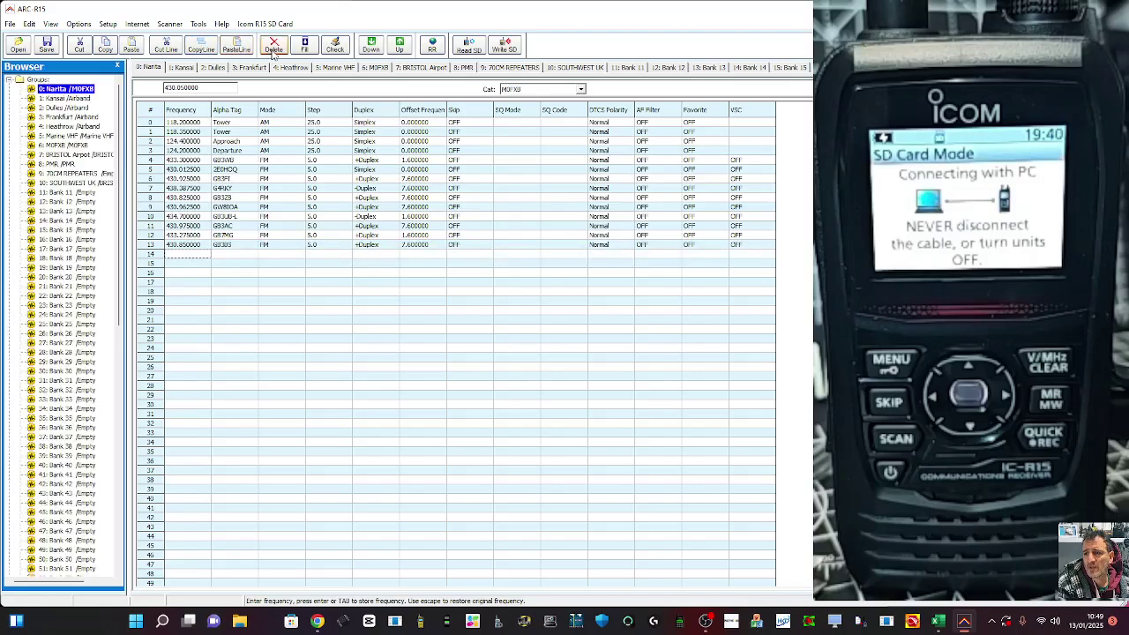
pyautogui.click(305, 46)
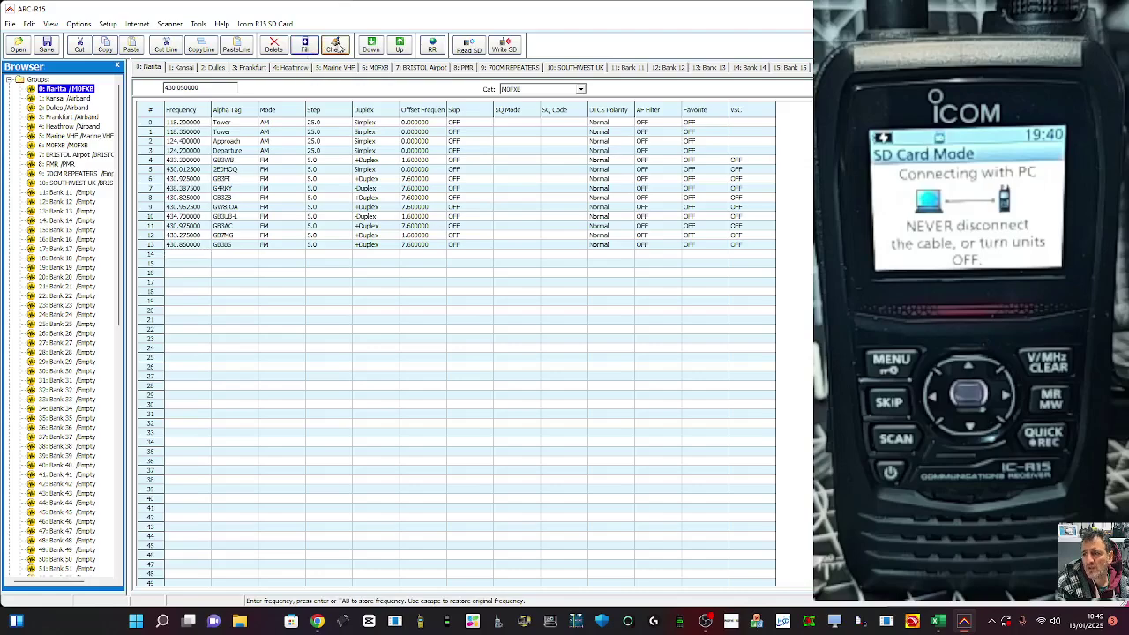
pyautogui.click(337, 48)
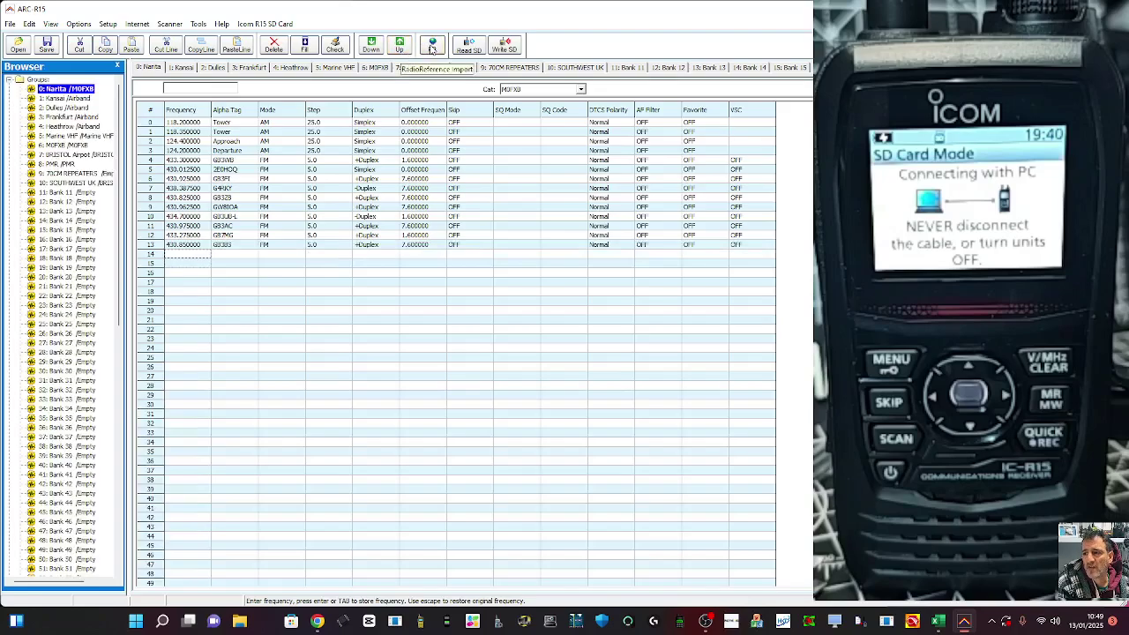
# Look at the SD card save dialog, view the grids from Bank 11 through Bank 17, and return to Narita.
pyautogui.click(508, 49)
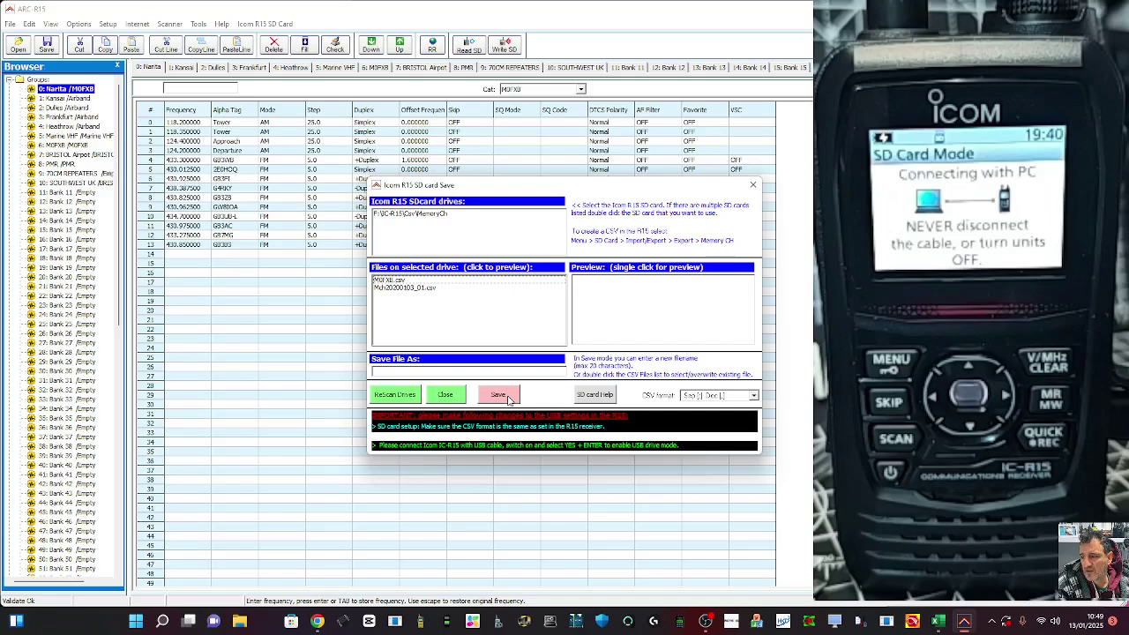
pyautogui.click(753, 186)
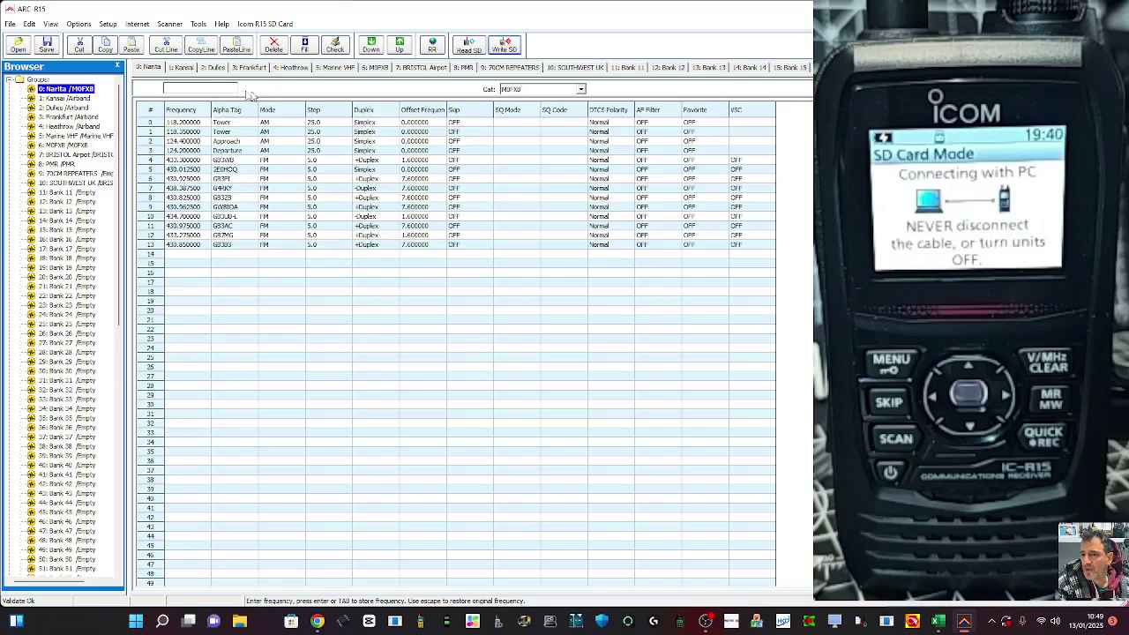
pyautogui.click(626, 68)
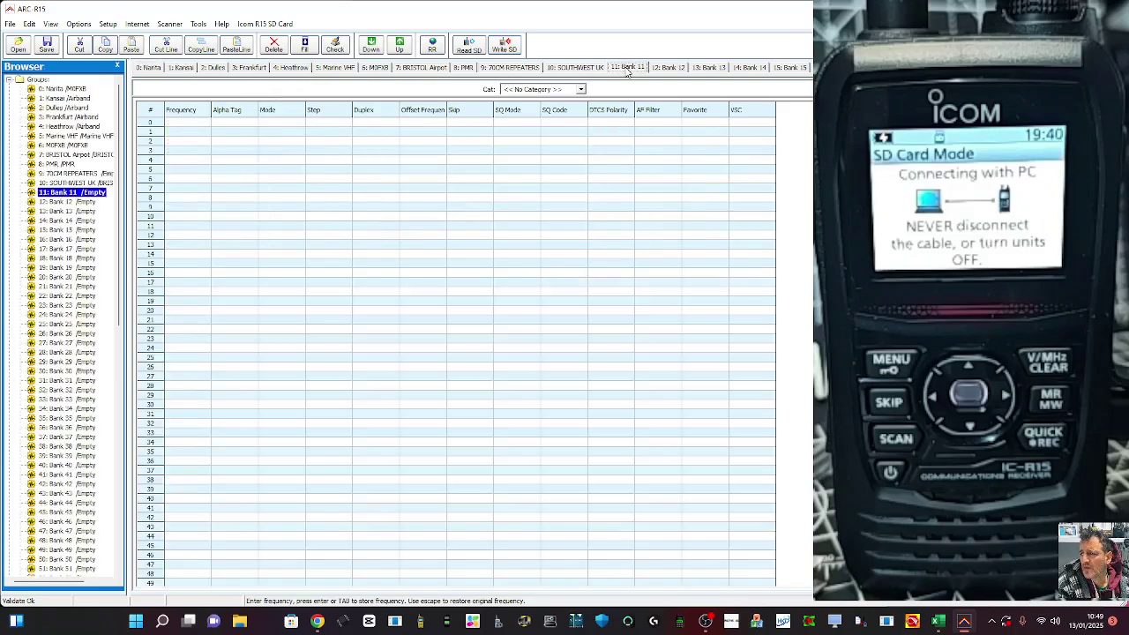
pyautogui.click(675, 70)
pyautogui.click(710, 70)
pyautogui.click(750, 69)
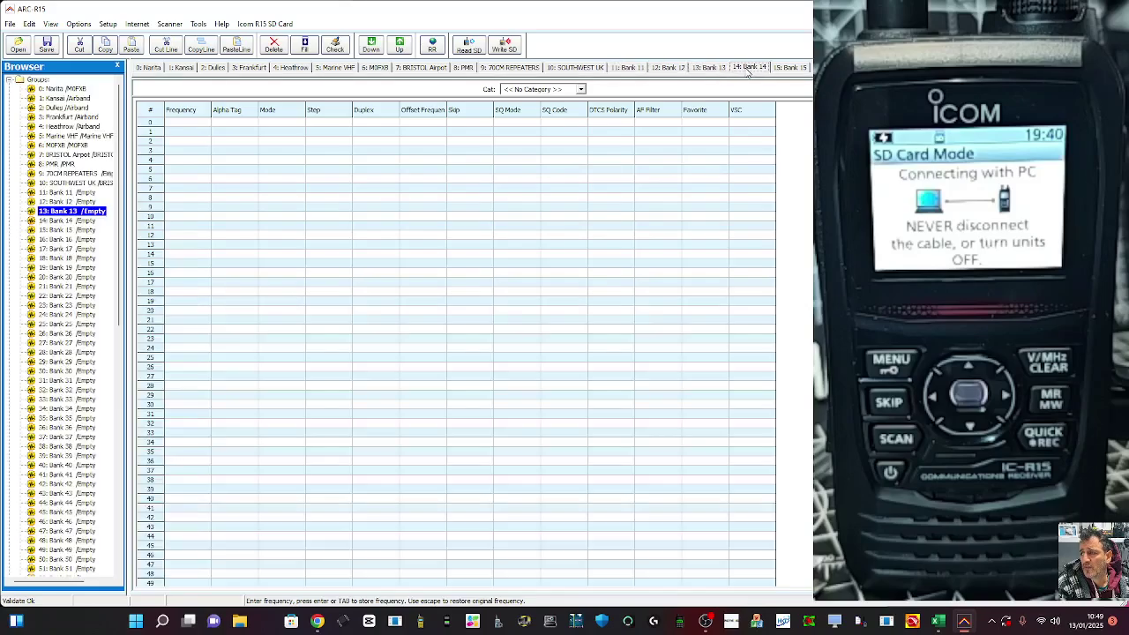
pyautogui.click(790, 68)
pyautogui.click(809, 68)
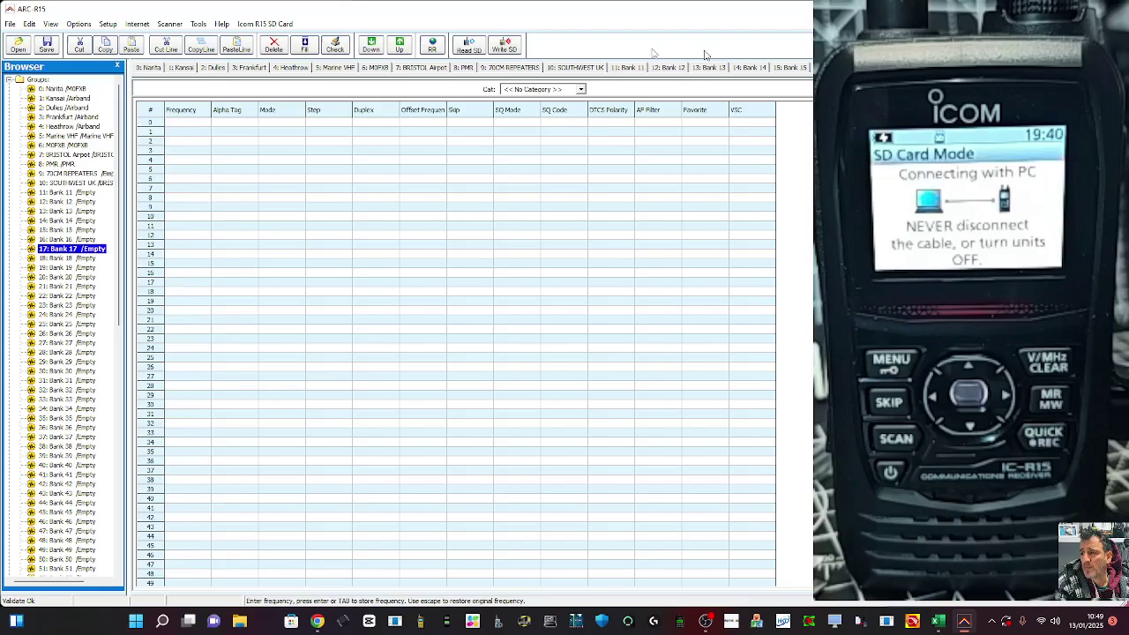
pyautogui.click(152, 69)
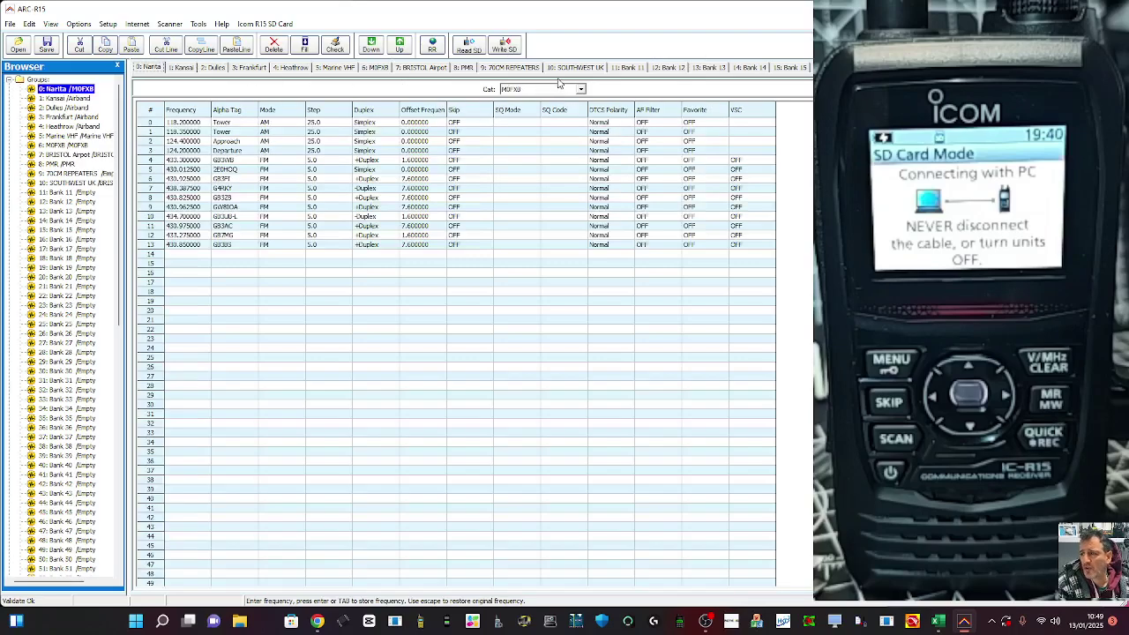
# Rename group 12 as "Favorites" in the group names setup.
pyautogui.click(639, 70)
pyautogui.click(663, 70)
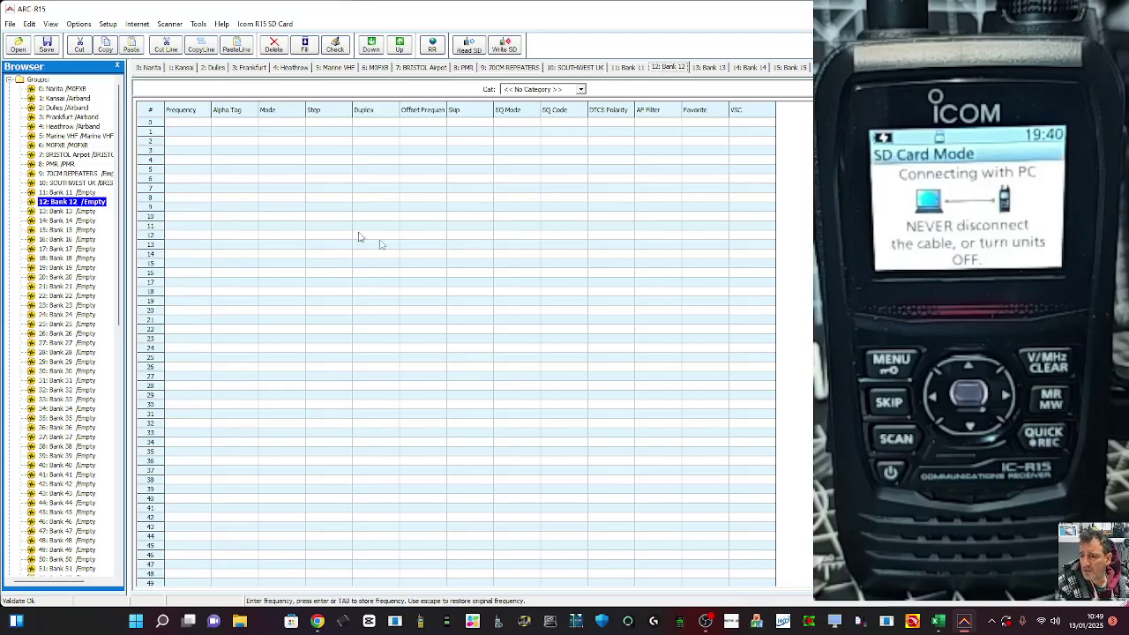
pyautogui.rightClick(666, 69)
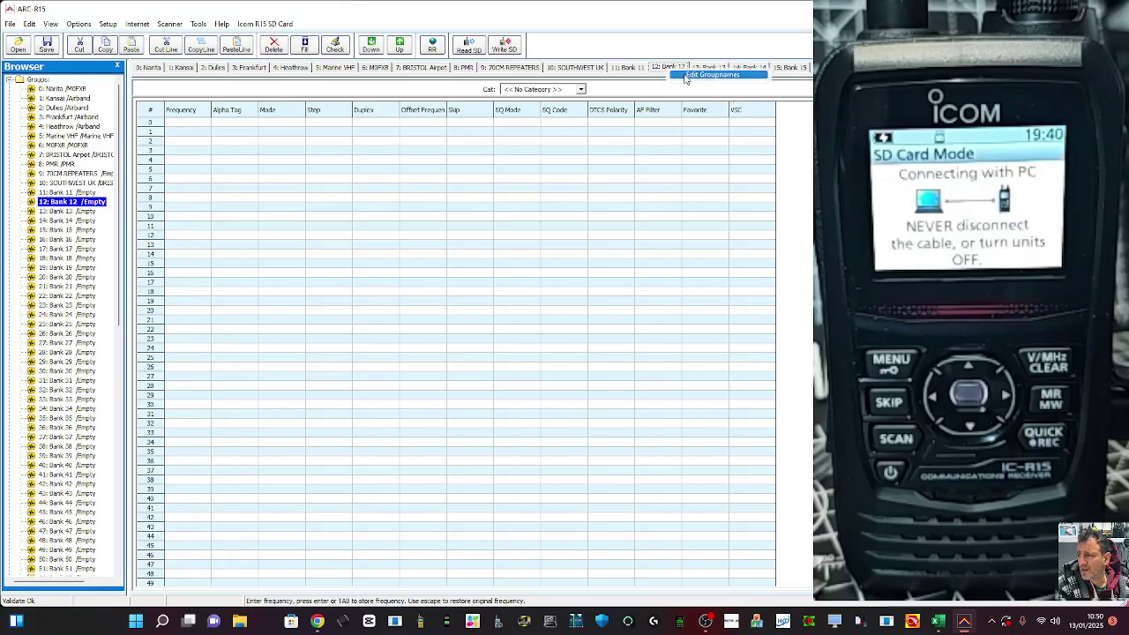
pyautogui.click(684, 75)
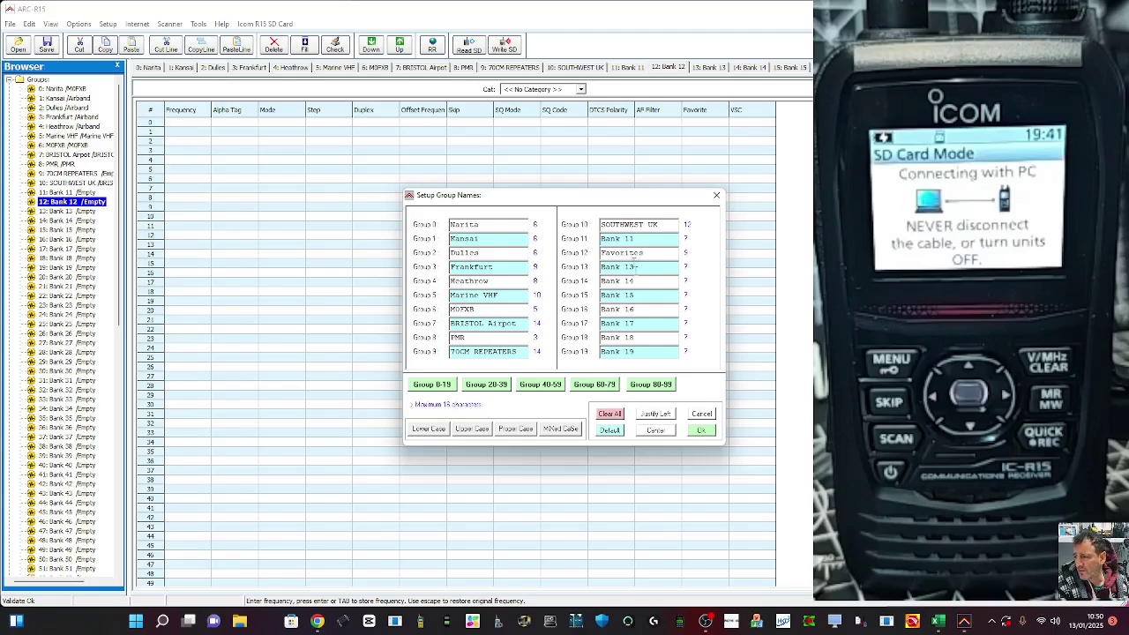
pyautogui.click(705, 432)
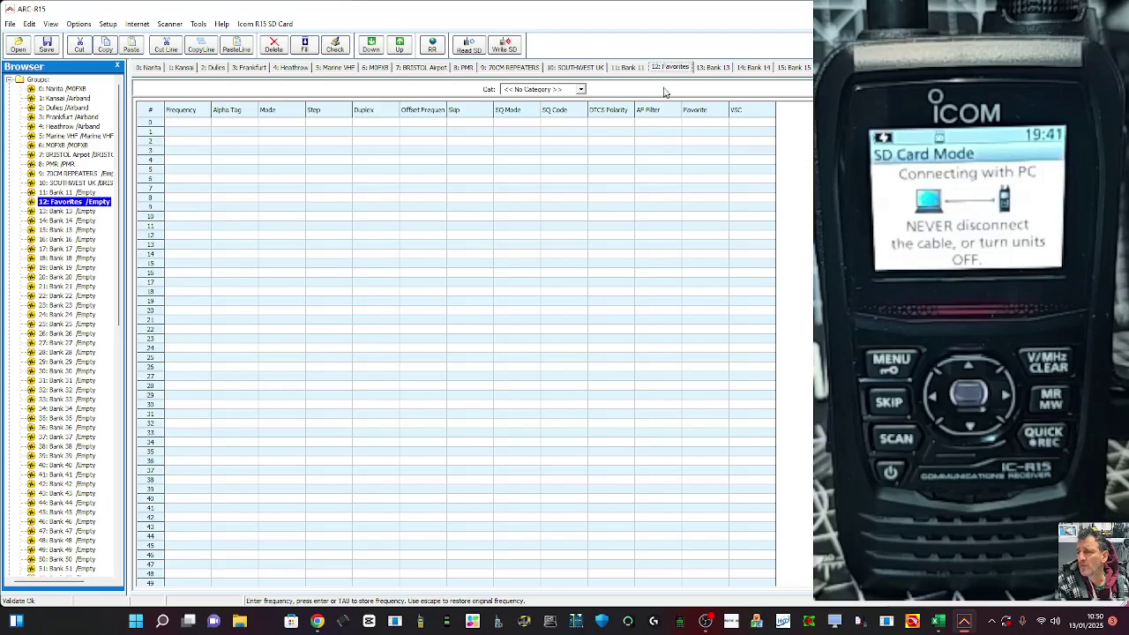
# In the first row of the Favorites group, enter frequency 133.850 with mode AM and step 5.0.
pyautogui.click(182, 123)
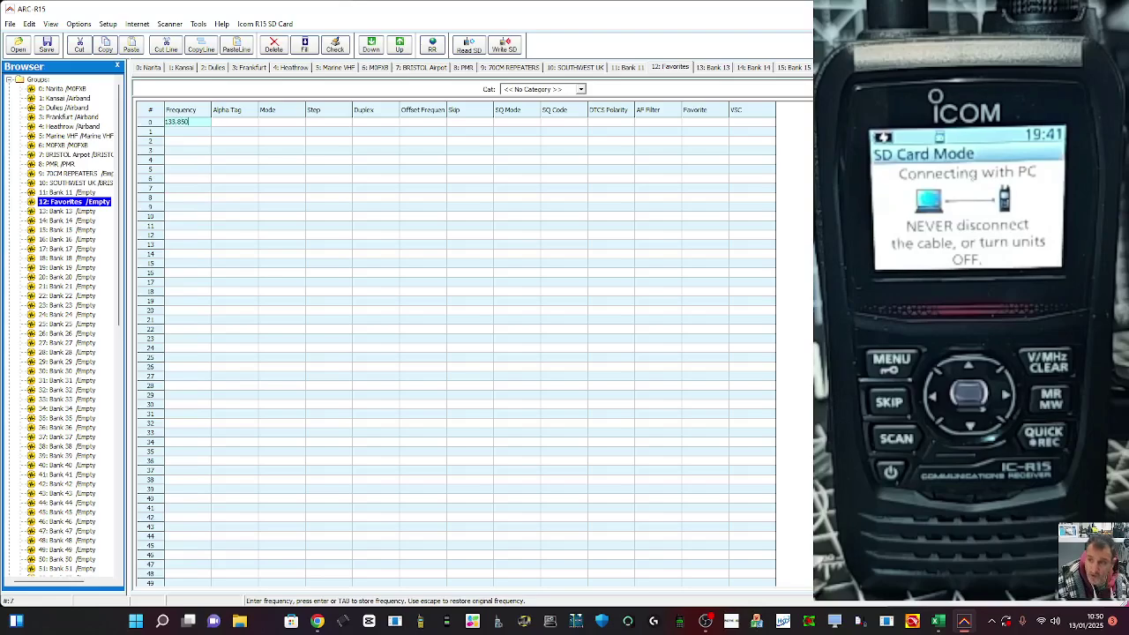
pyautogui.click(232, 126)
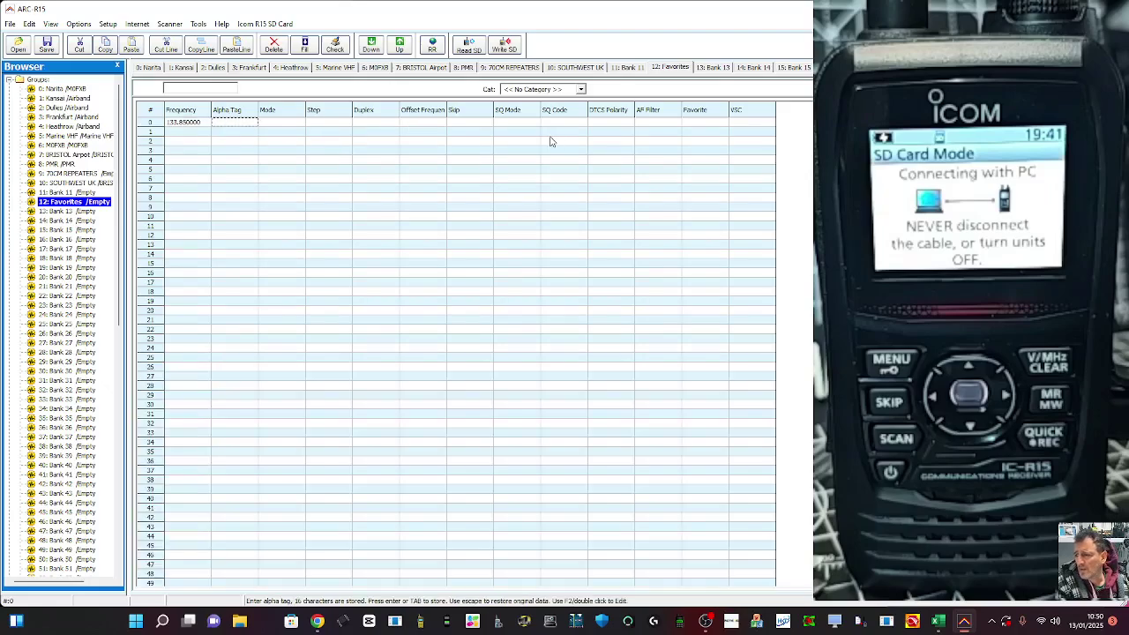
pyautogui.click(287, 125)
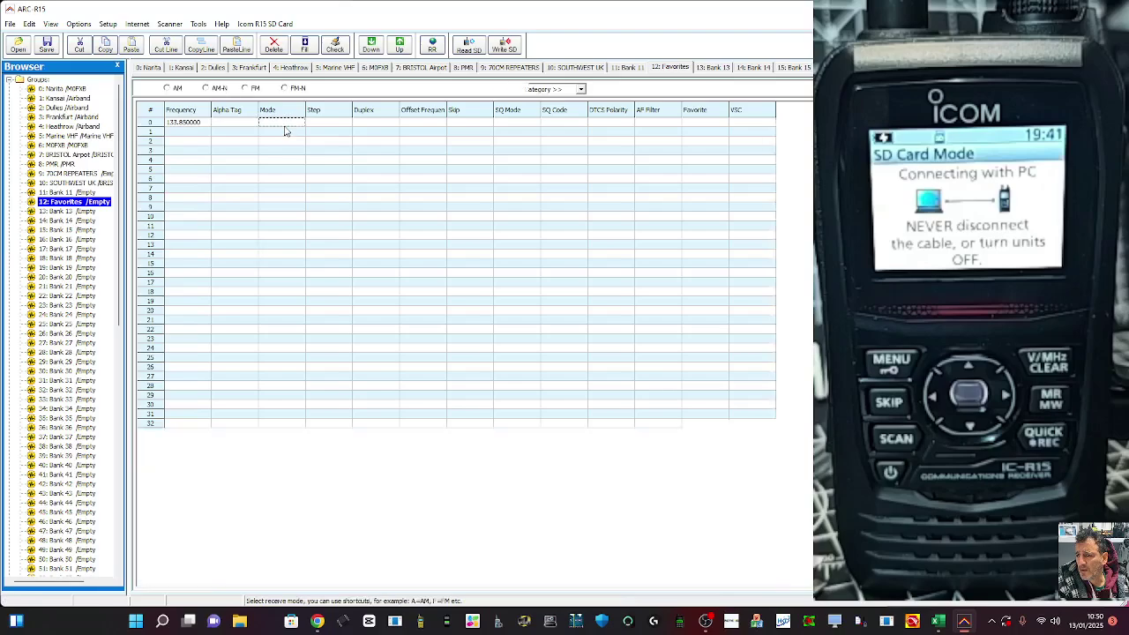
pyautogui.click(287, 124)
pyautogui.click(278, 134)
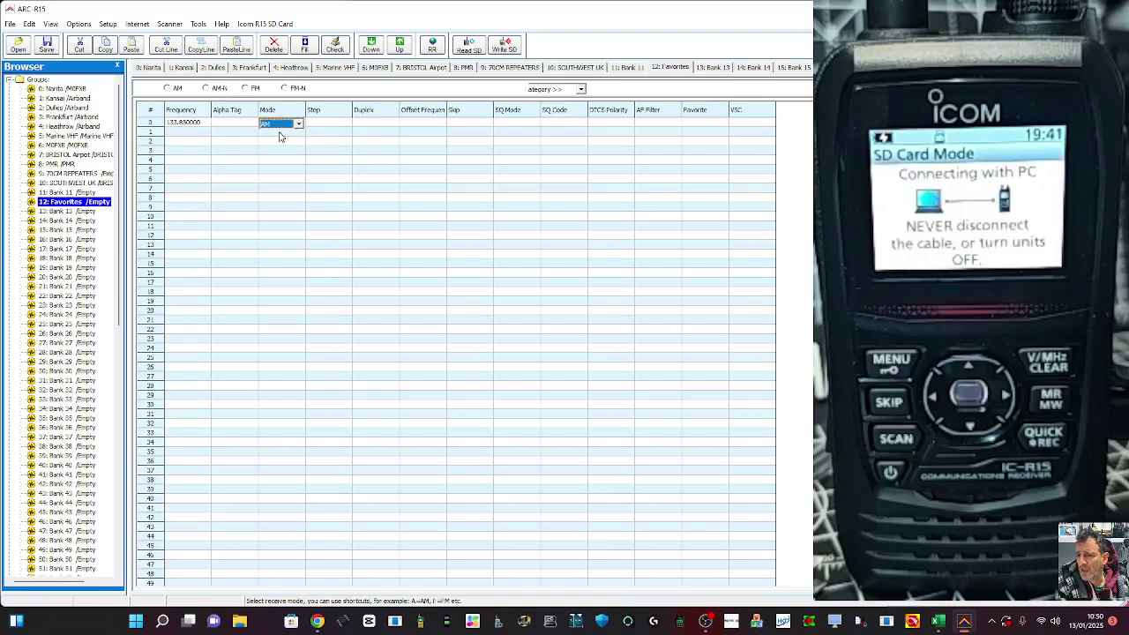
pyautogui.click(344, 124)
pyautogui.click(347, 124)
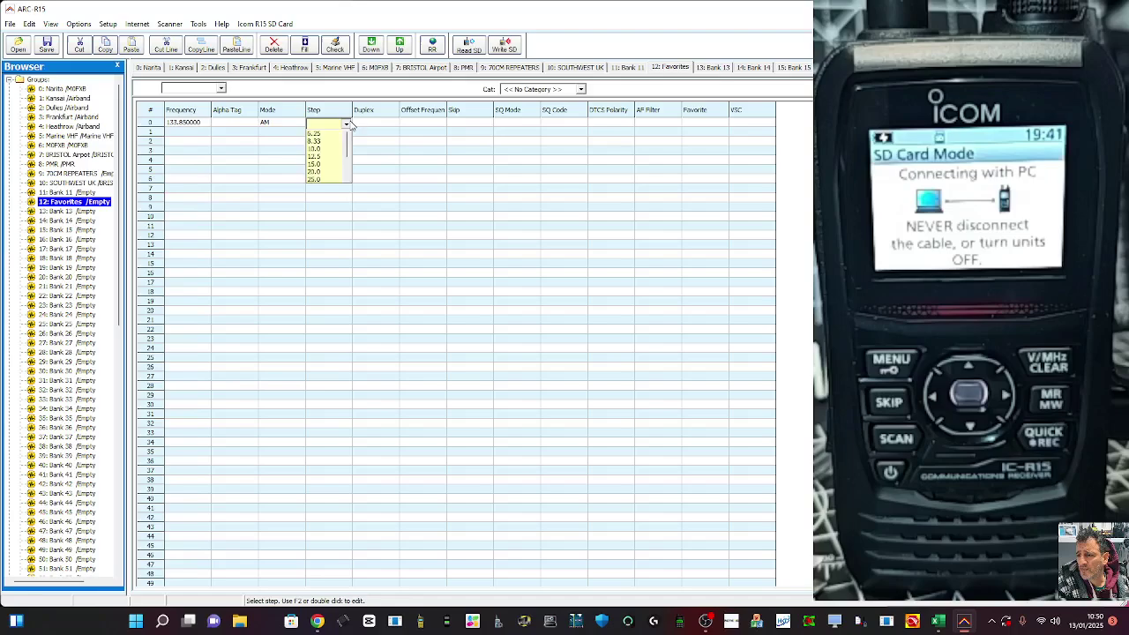
pyautogui.click(340, 135)
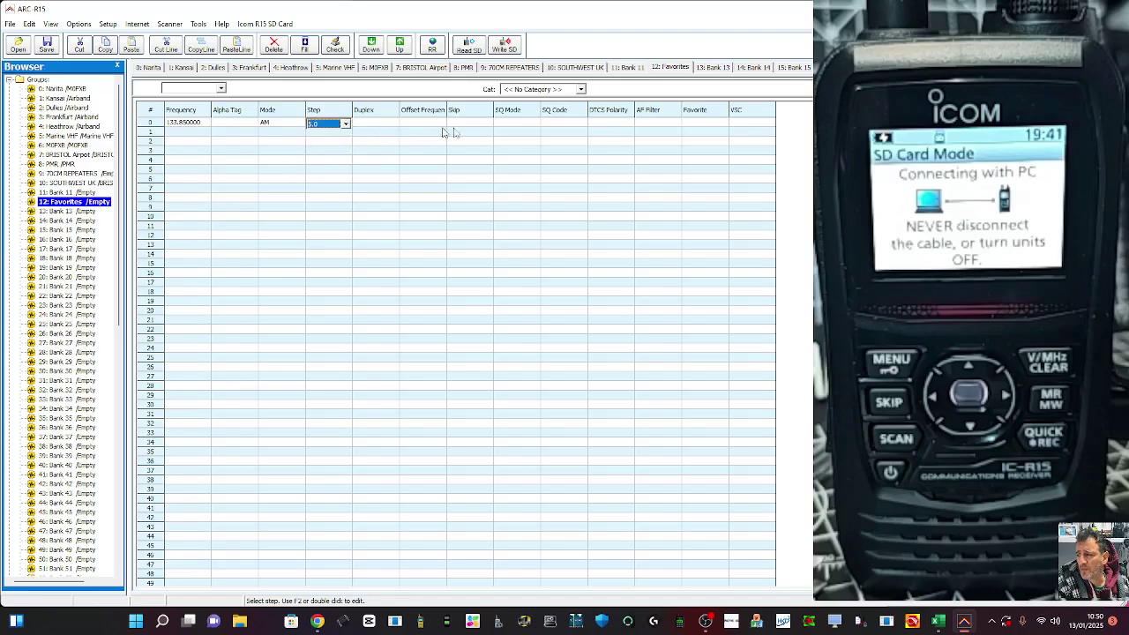
# Set the alpha tag of the 133.850 channel in Favorites to BRISTOL AIRPORT.
pyautogui.doubleClick(229, 122)
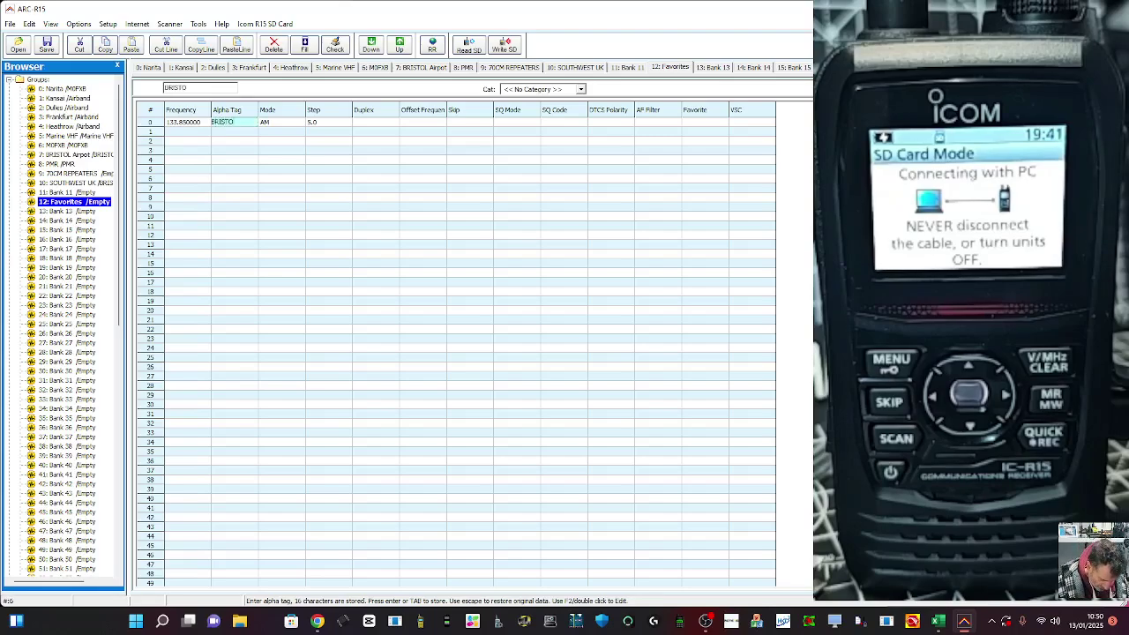
pyautogui.write('BRISTOL AIRPO')
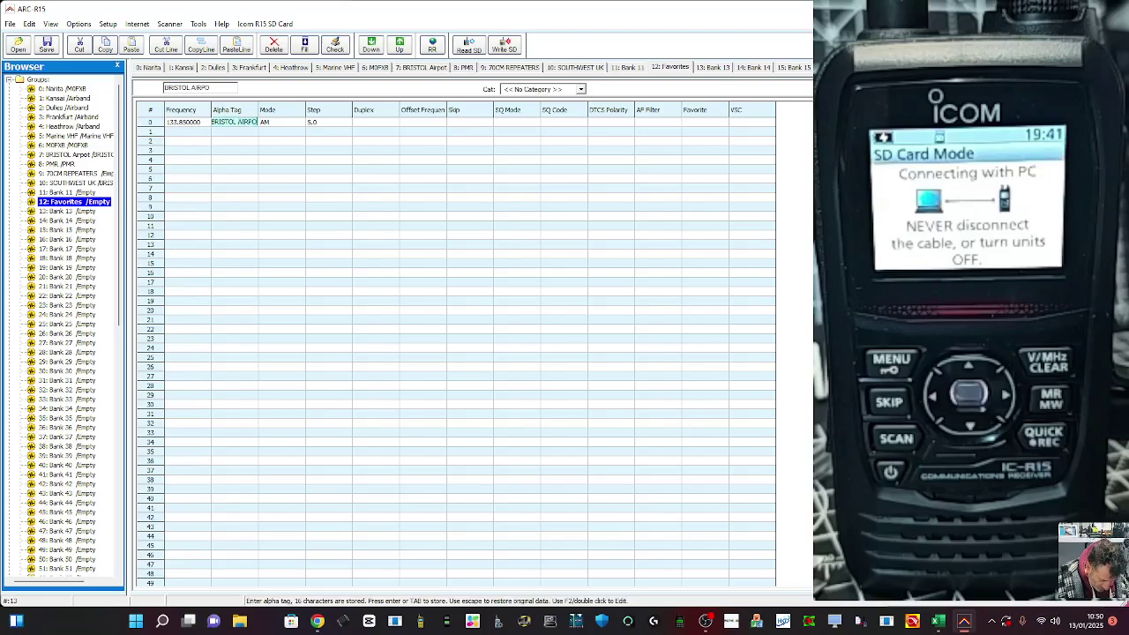
pyautogui.write('RT')
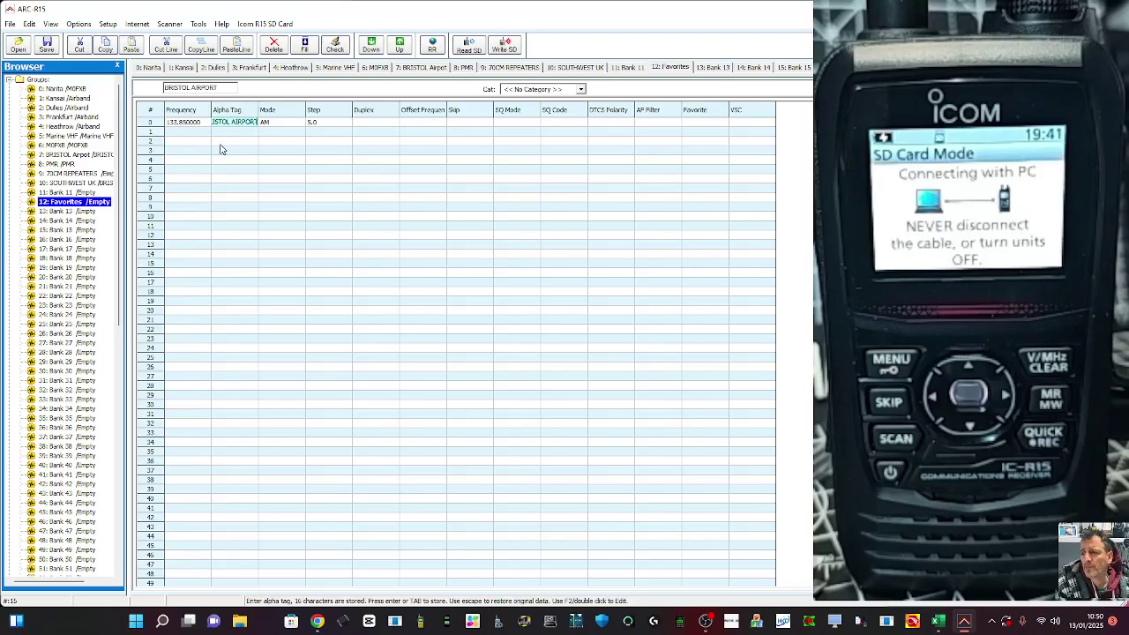
pyautogui.click(287, 125)
pyautogui.click(344, 126)
pyautogui.click(375, 126)
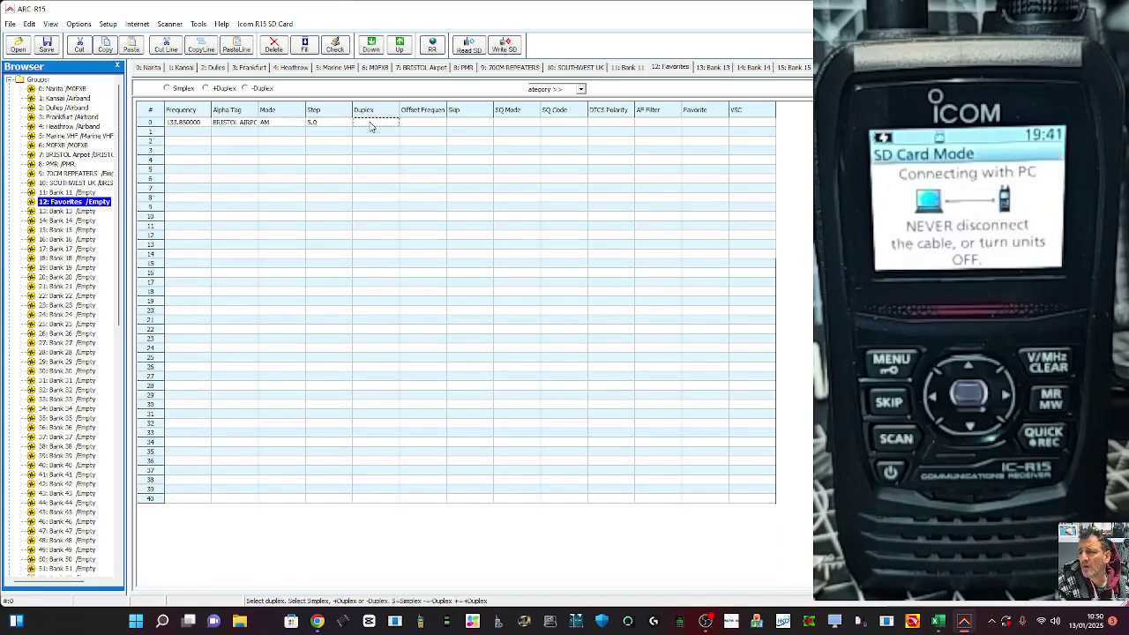
pyautogui.click(416, 126)
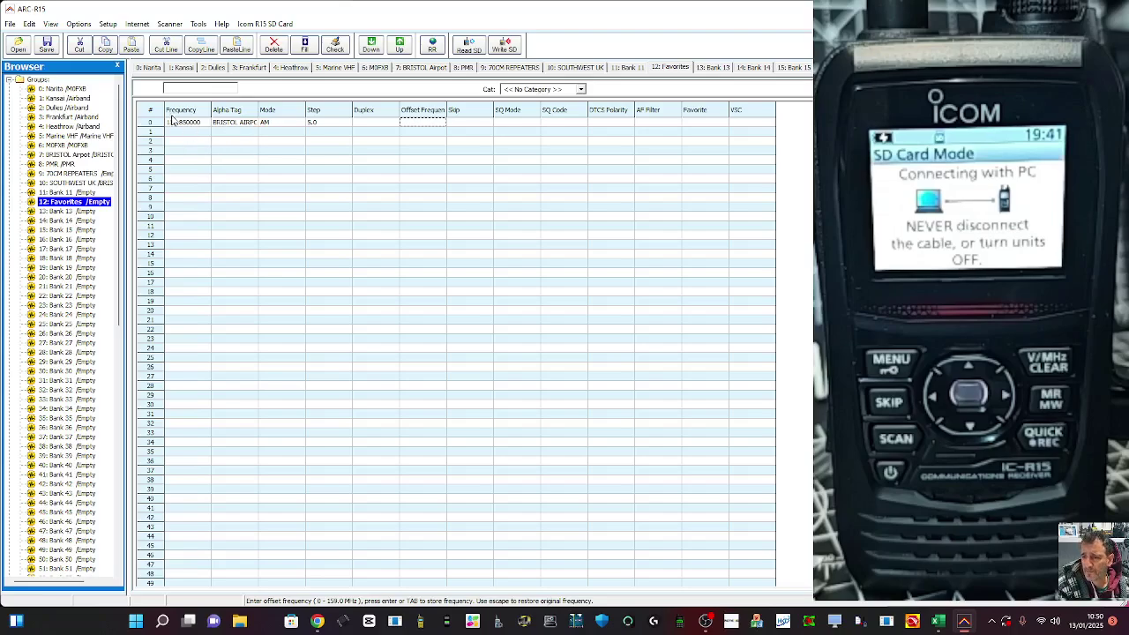
# Assign the Airband category to the Favorites group.
pyautogui.click(581, 90)
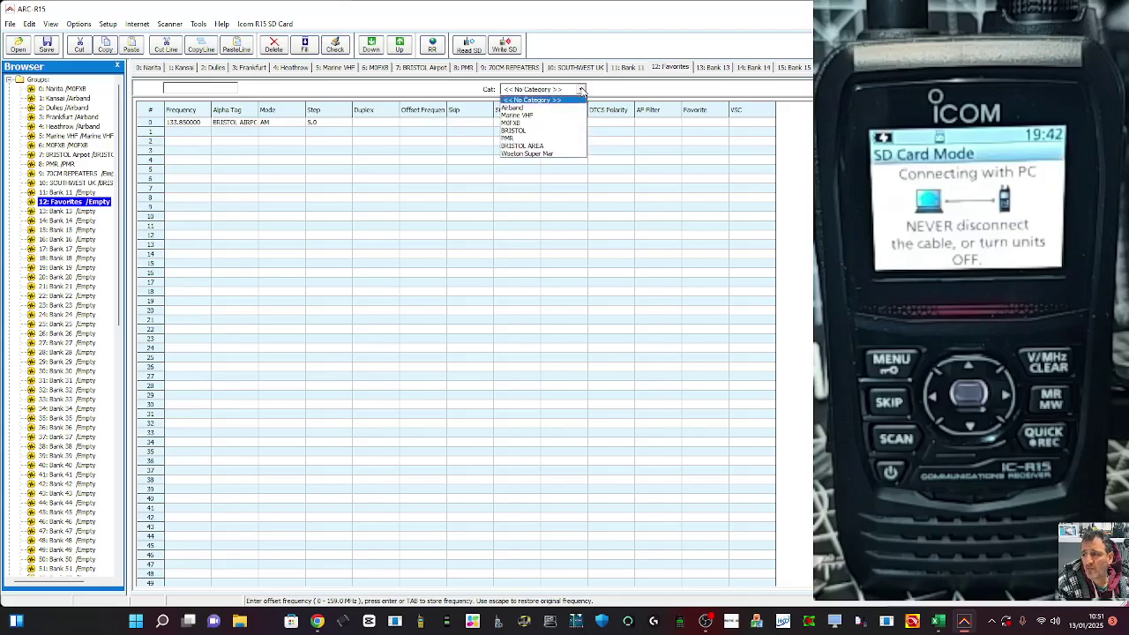
pyautogui.click(520, 107)
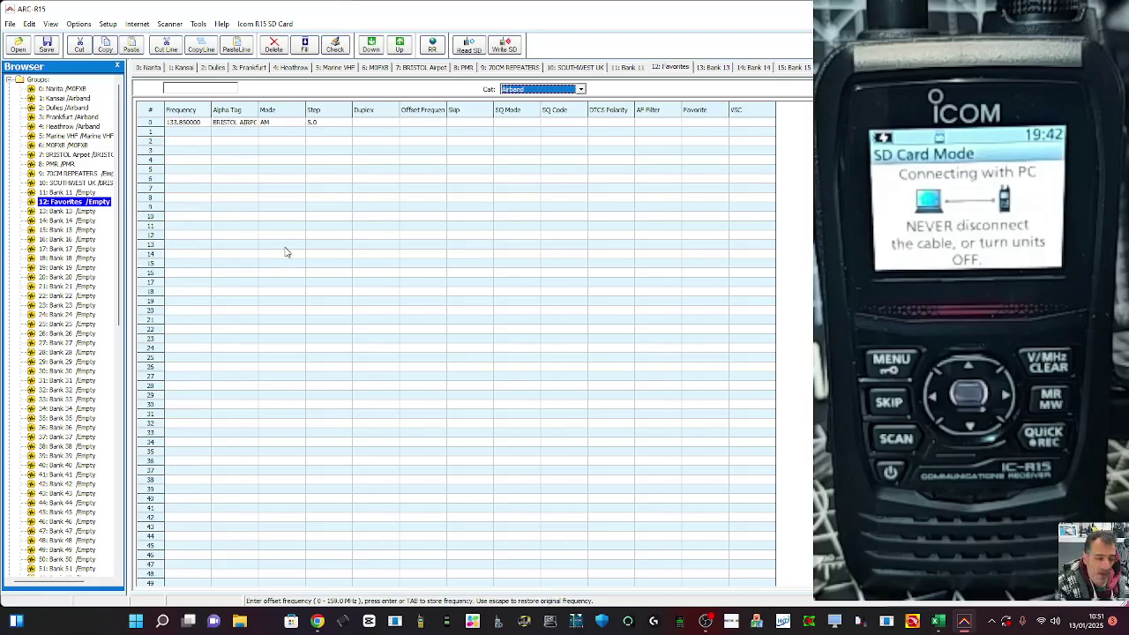
pyautogui.click(706, 621)
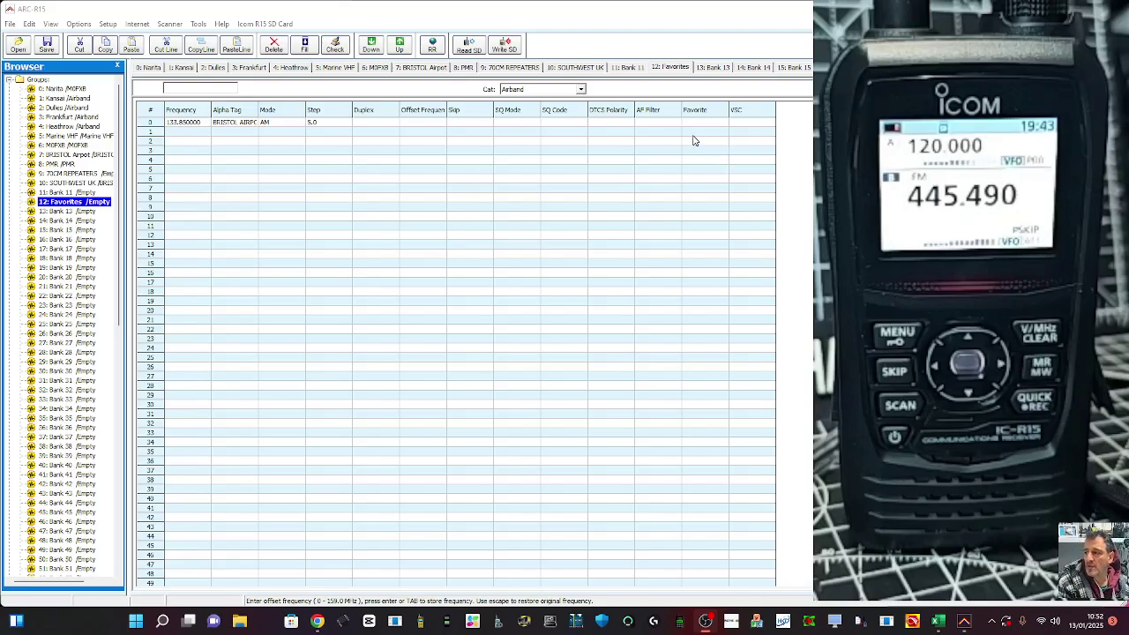
pyautogui.click(552, 178)
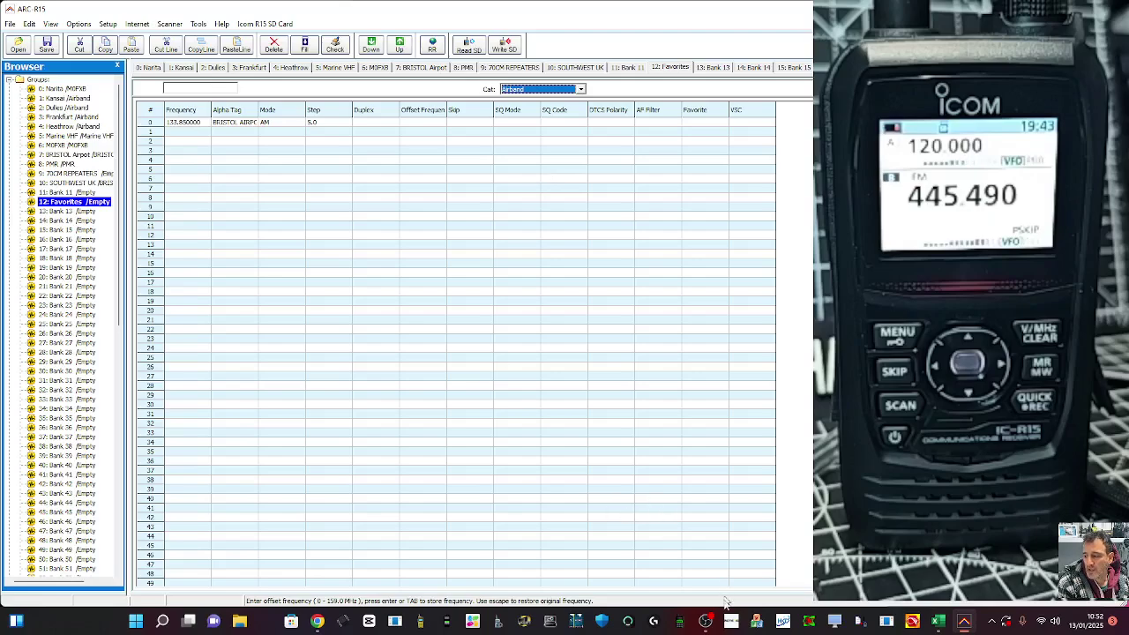
pyautogui.click(705, 621)
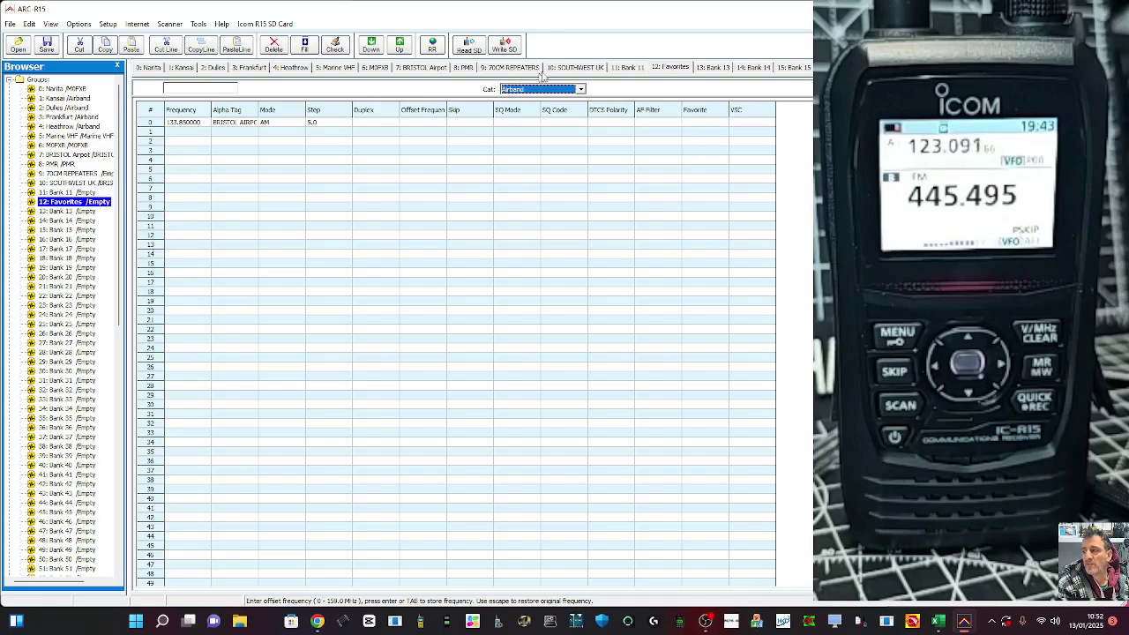
# View the SOUTHWEST UK group, look at the CSV import window, and close it.
pyautogui.click(582, 66)
pyautogui.click(10, 24)
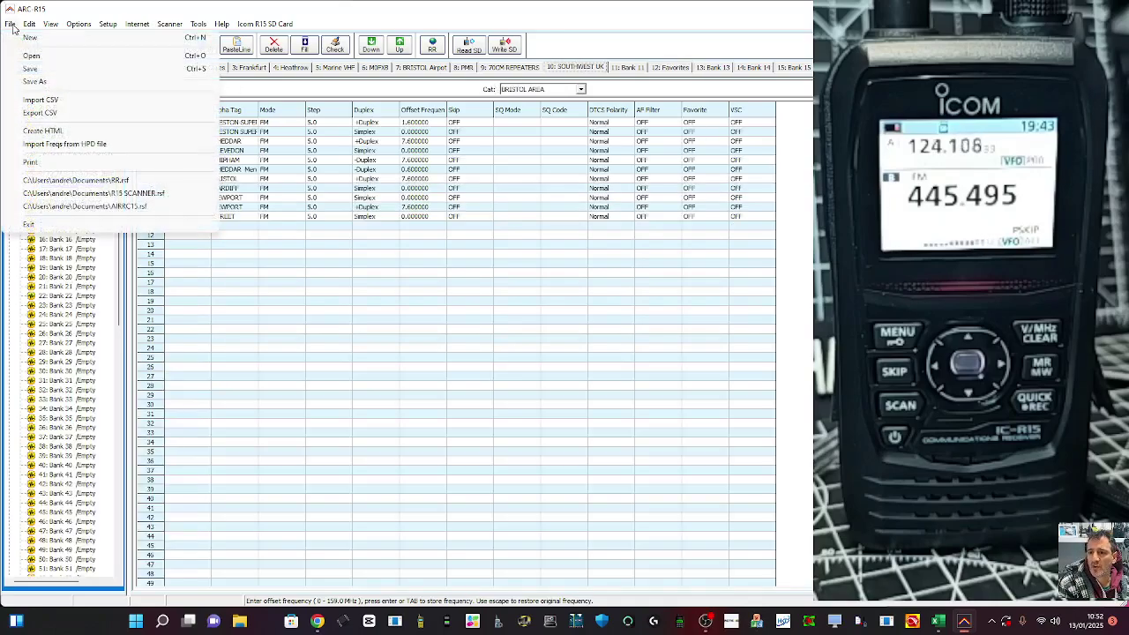
pyautogui.click(27, 103)
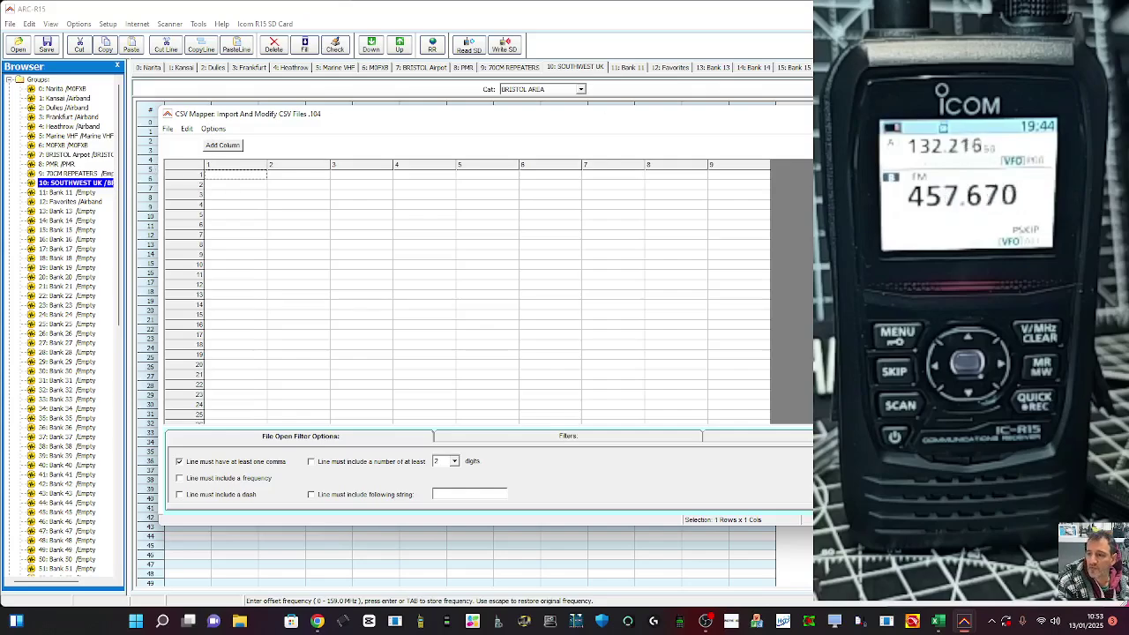
pyautogui.press('Escape')
# Look at the CSV export of Bank 0: Narita, browse the Downloads folder in its save dialog, and cancel.
pyautogui.click(10, 24)
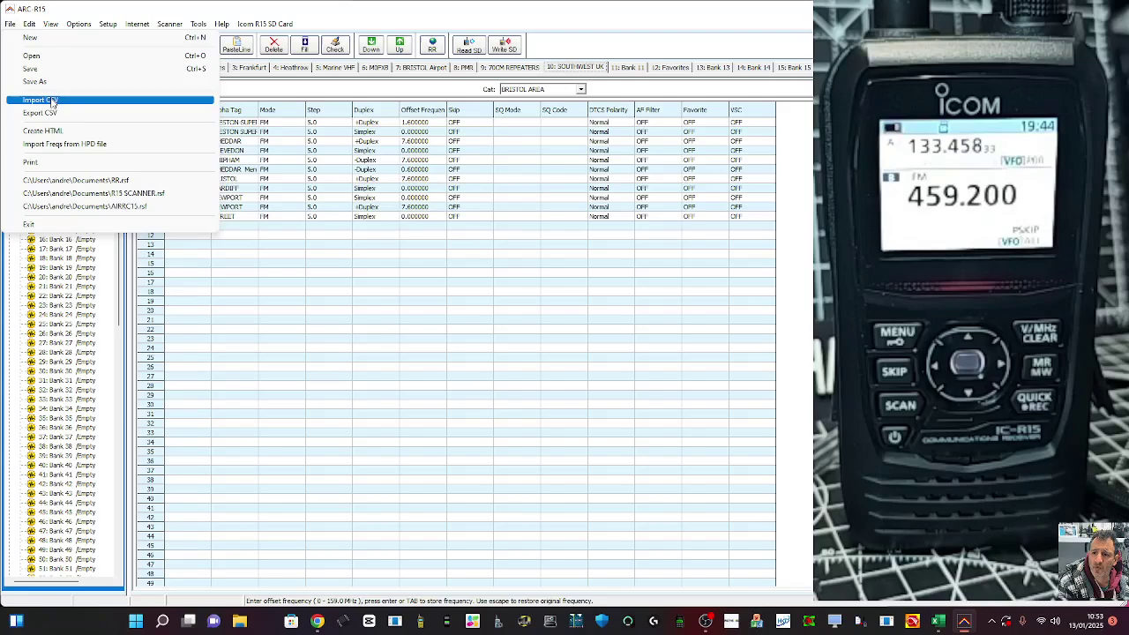
pyautogui.click(42, 113)
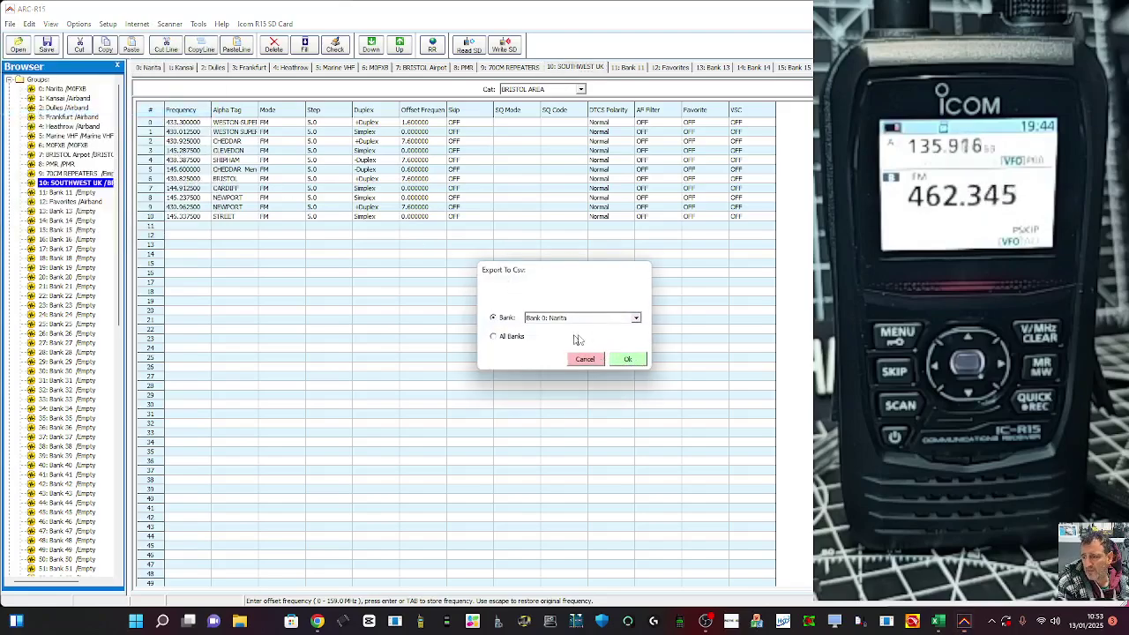
pyautogui.click(635, 361)
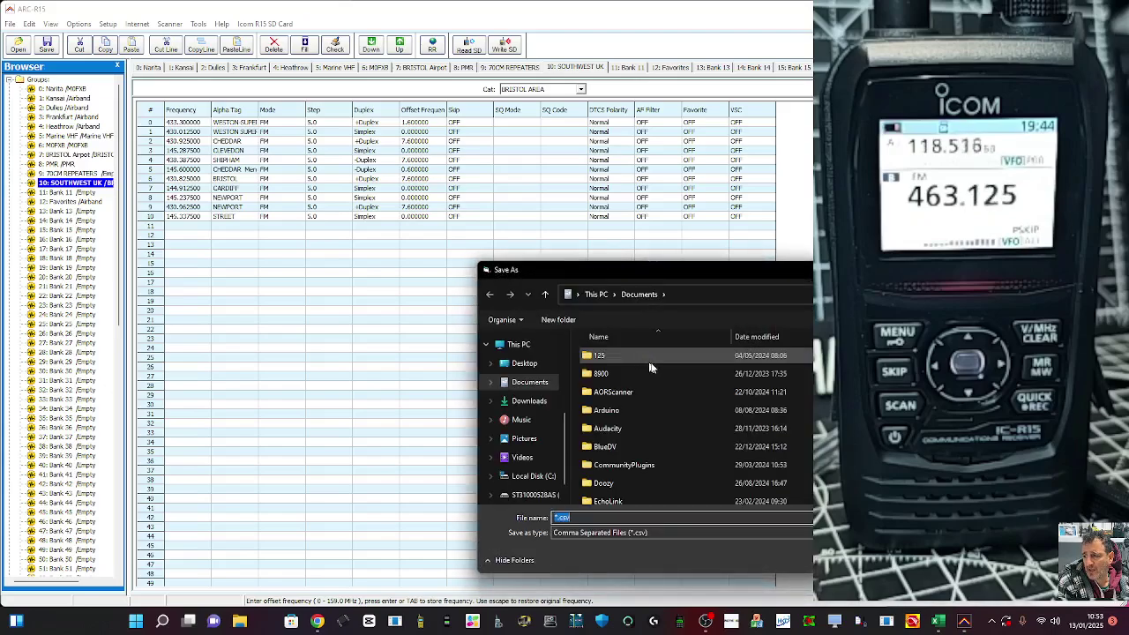
pyautogui.click(533, 401)
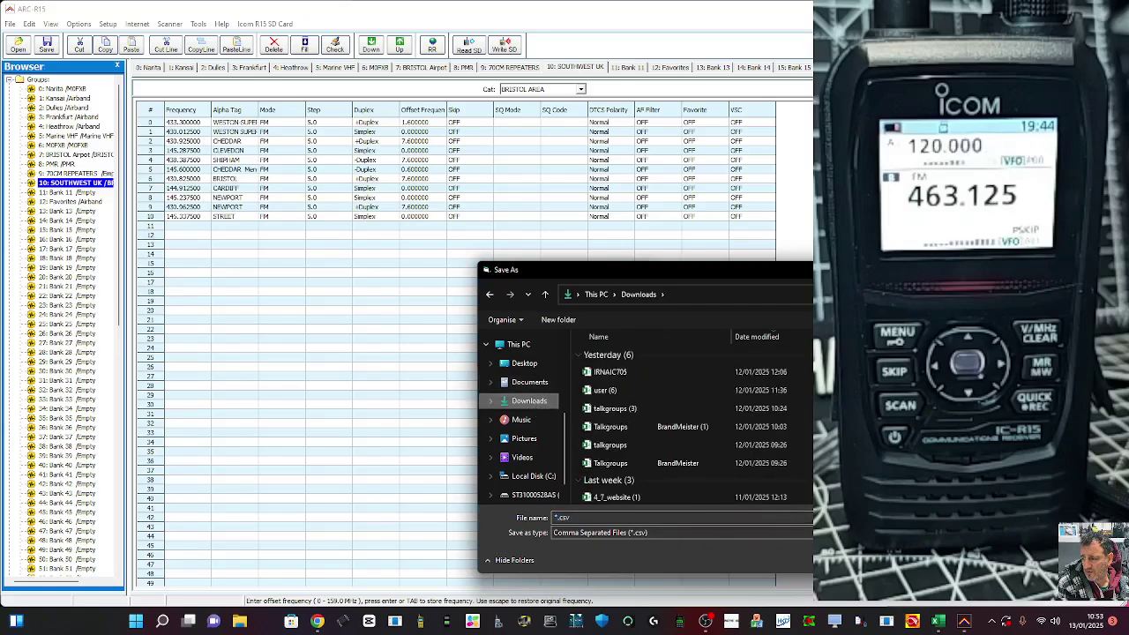
pyautogui.click(561, 517)
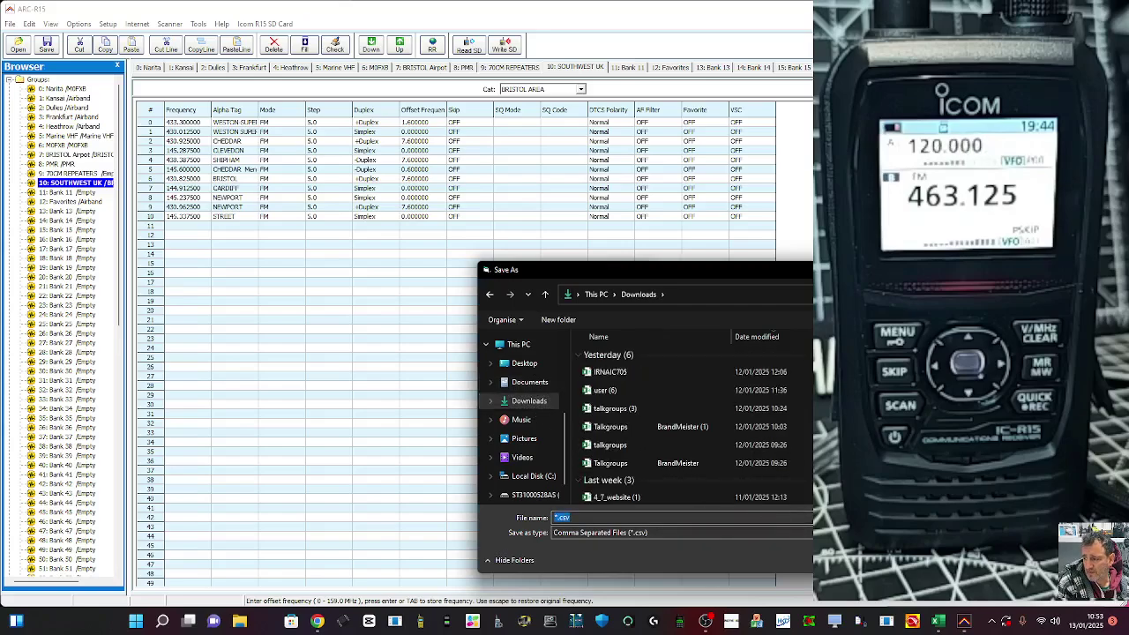
pyautogui.scroll(-3, 670, 423)
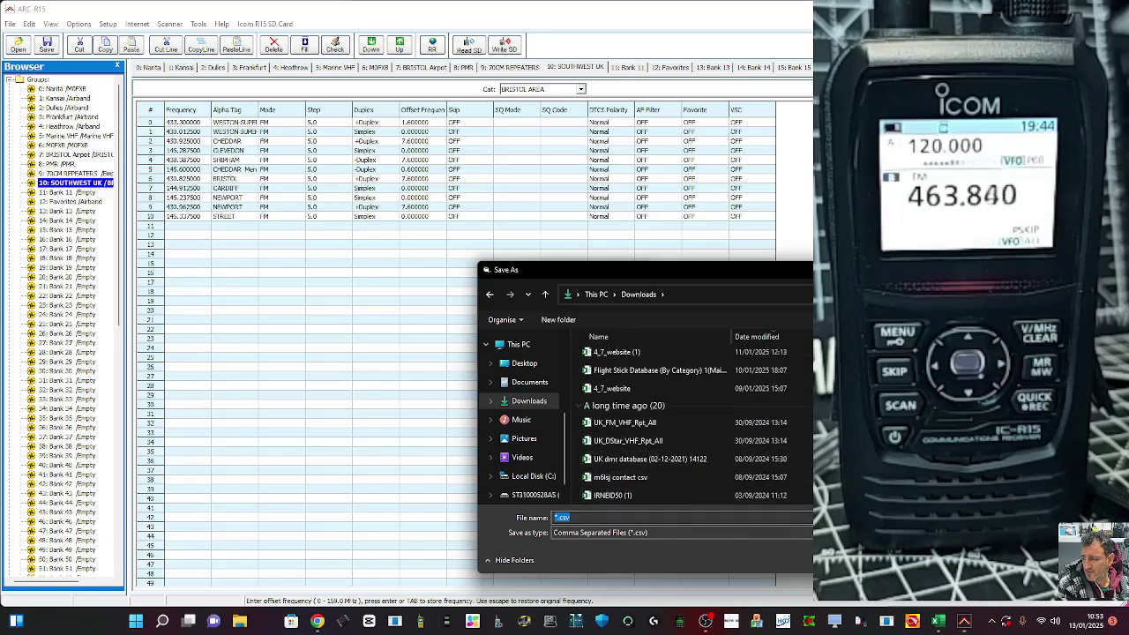
pyautogui.scroll(3, 670, 423)
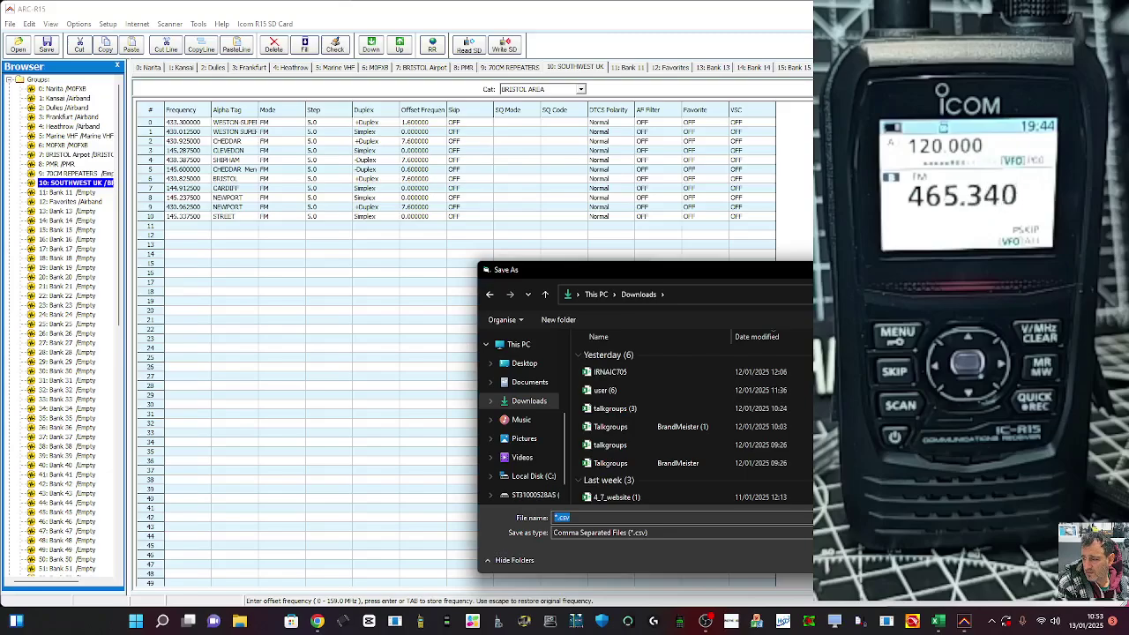
pyautogui.moveTo(617, 269); pyautogui.dragTo(512, 158)
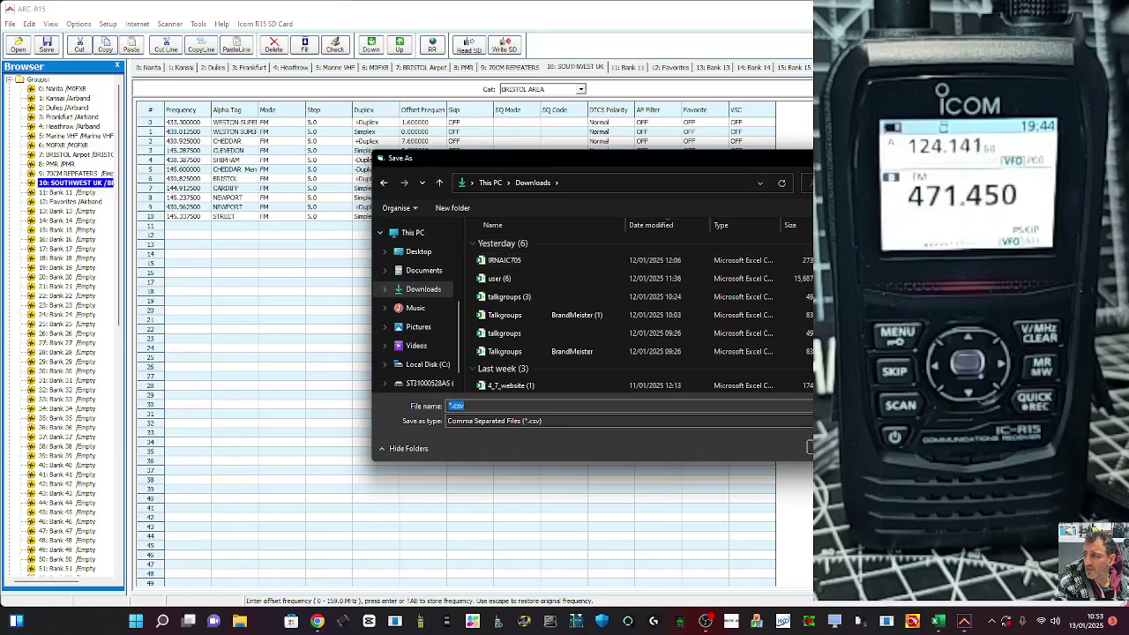
pyautogui.press('Escape')
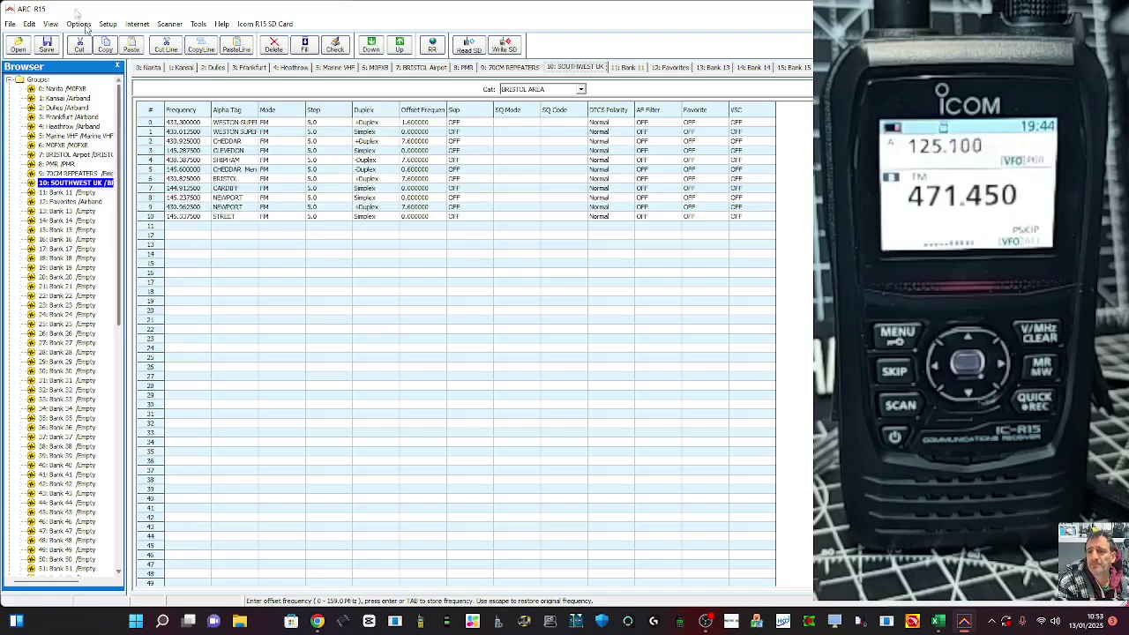
# Load the Flight Stick Database (By Category) CSV file from the Downloads folder into the CSV import mapper.
pyautogui.click(9, 24)
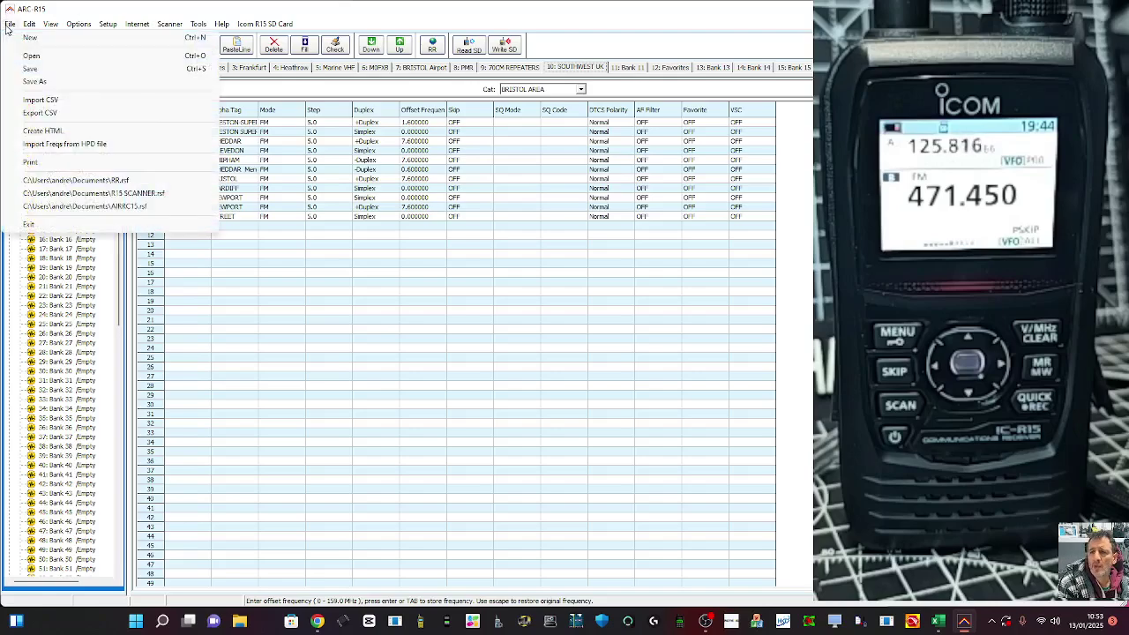
pyautogui.click(53, 103)
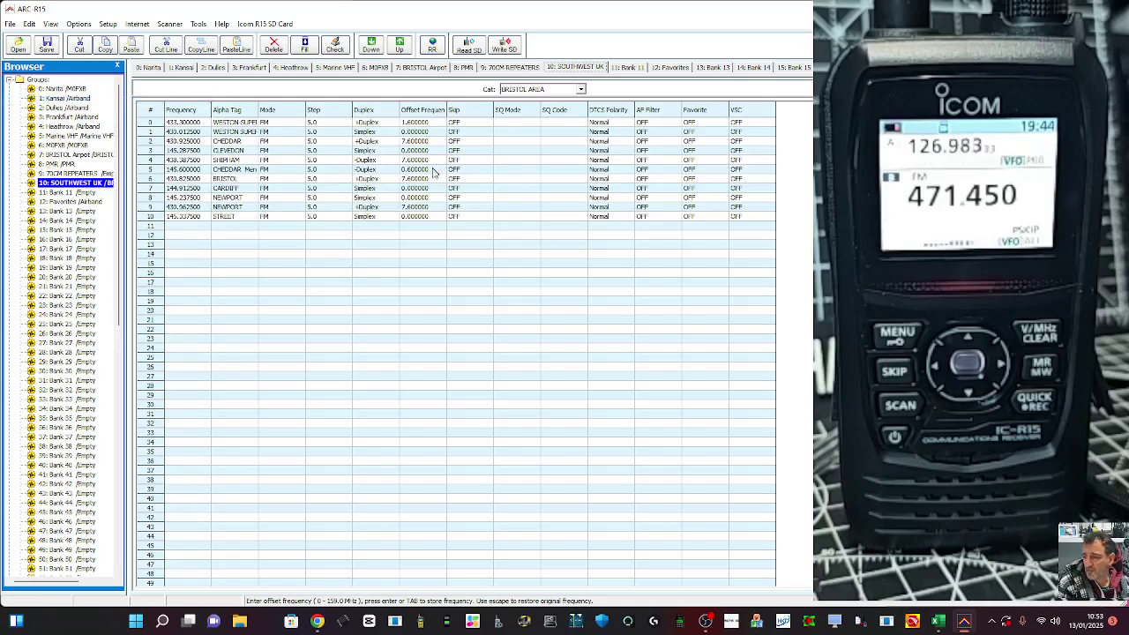
pyautogui.click(167, 129)
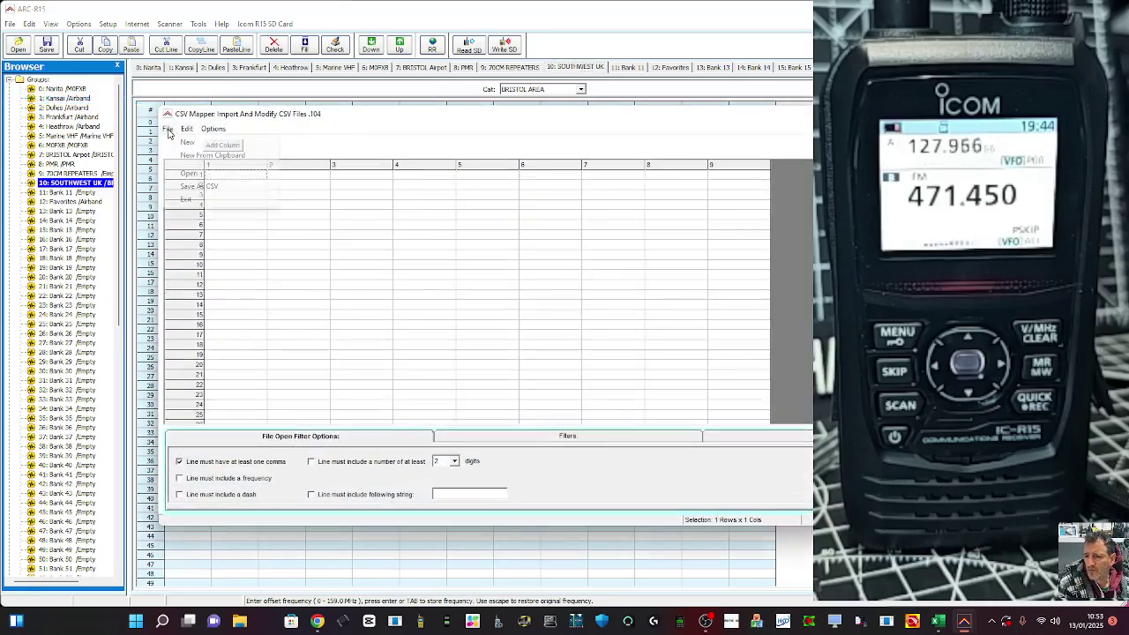
pyautogui.click(183, 174)
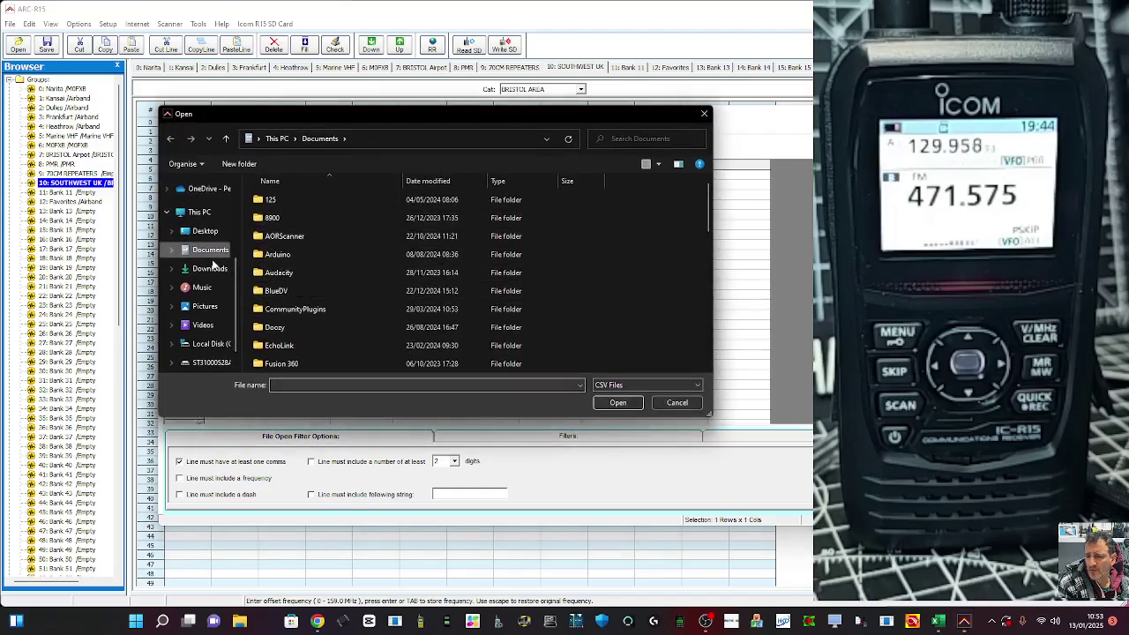
pyautogui.click(210, 268)
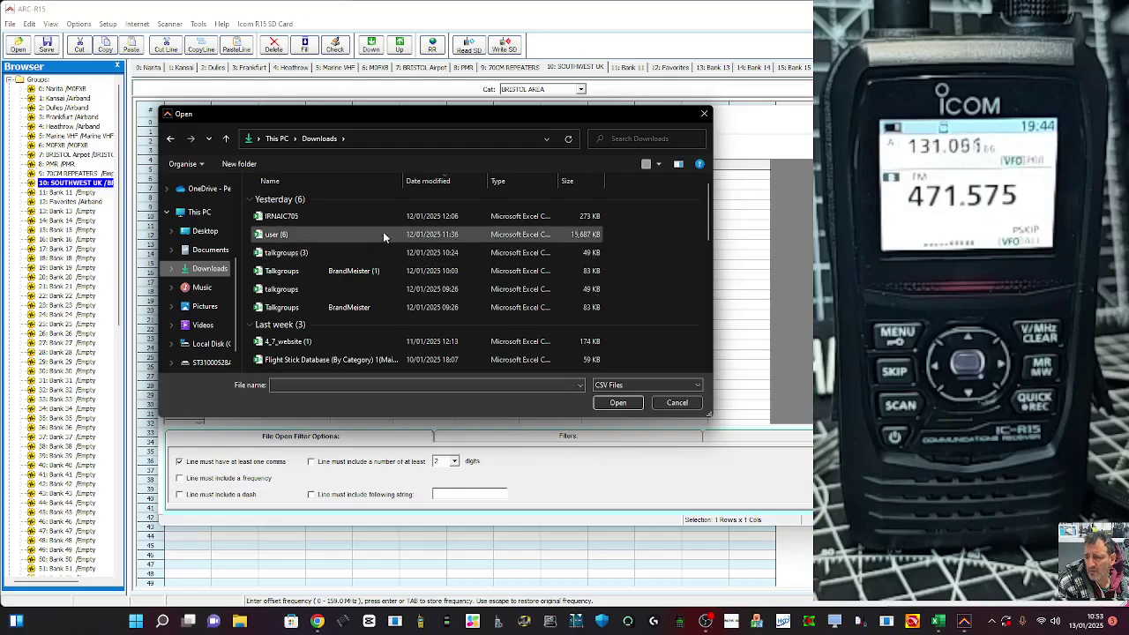
pyautogui.scroll(-2, 383, 234)
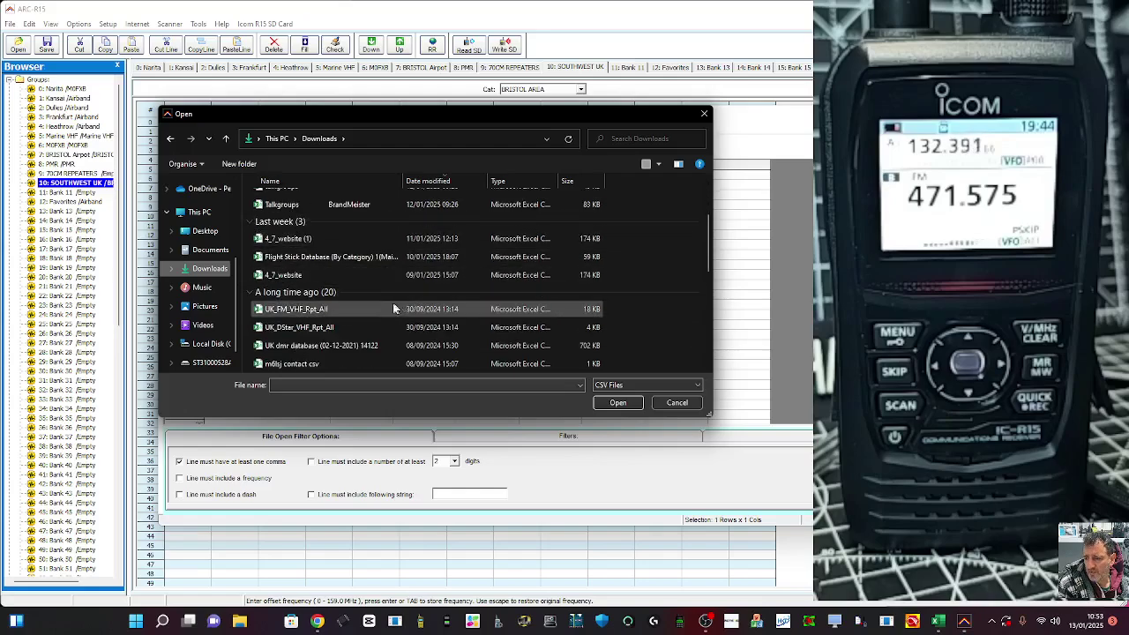
pyautogui.doubleClick(329, 257)
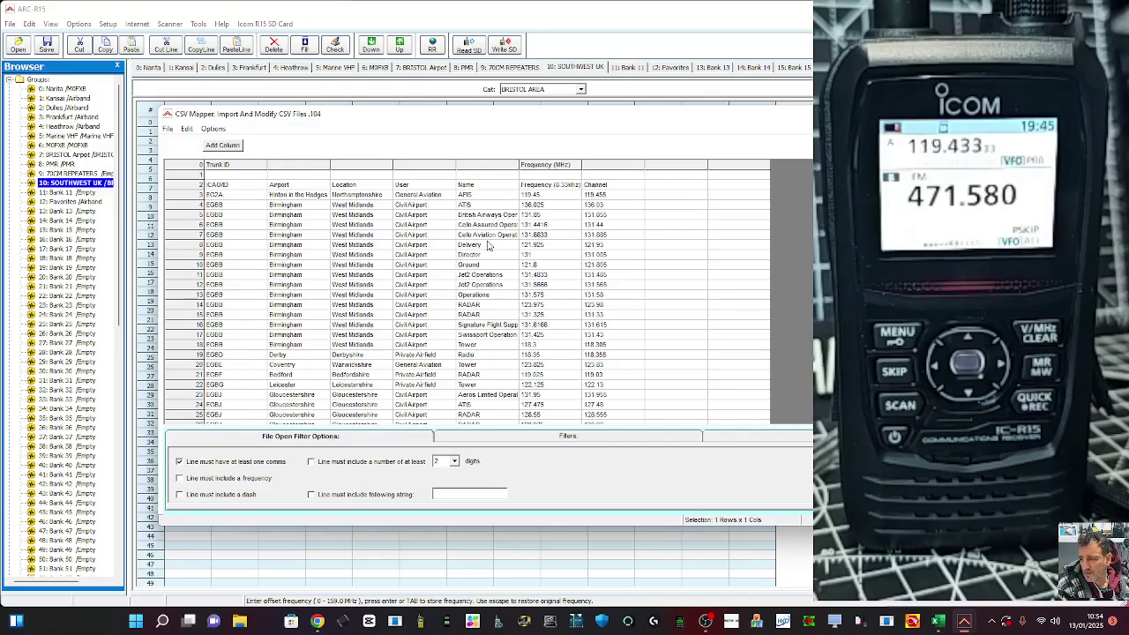
pyautogui.click(170, 131)
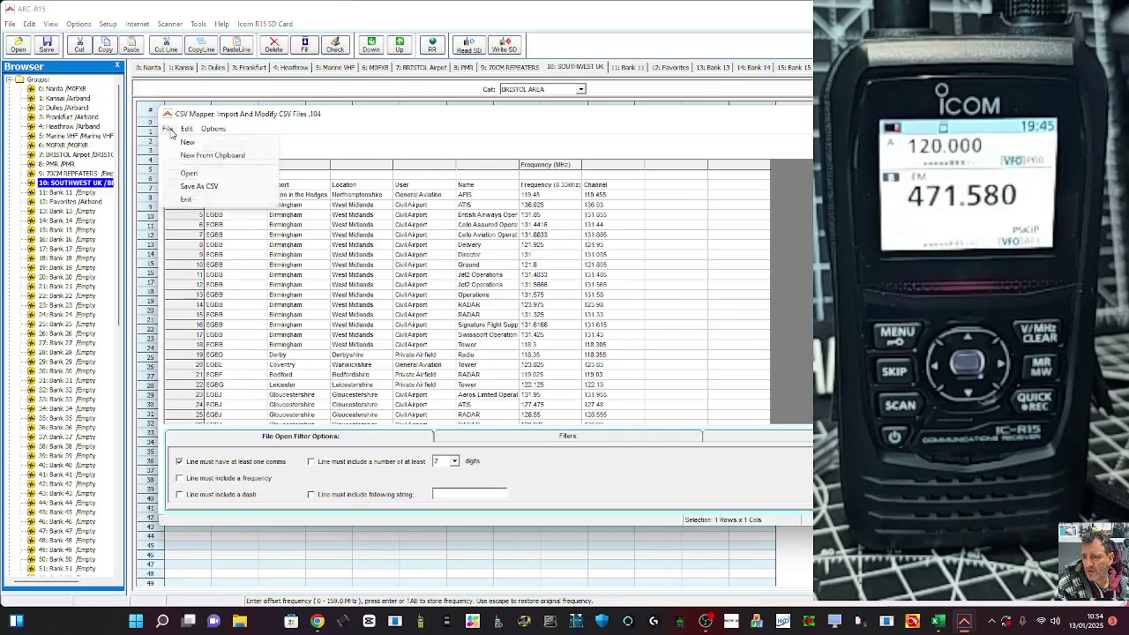
# Save the mapper's airband table as a CSV file named CC in the Downloads folder.
pyautogui.click(358, 132)
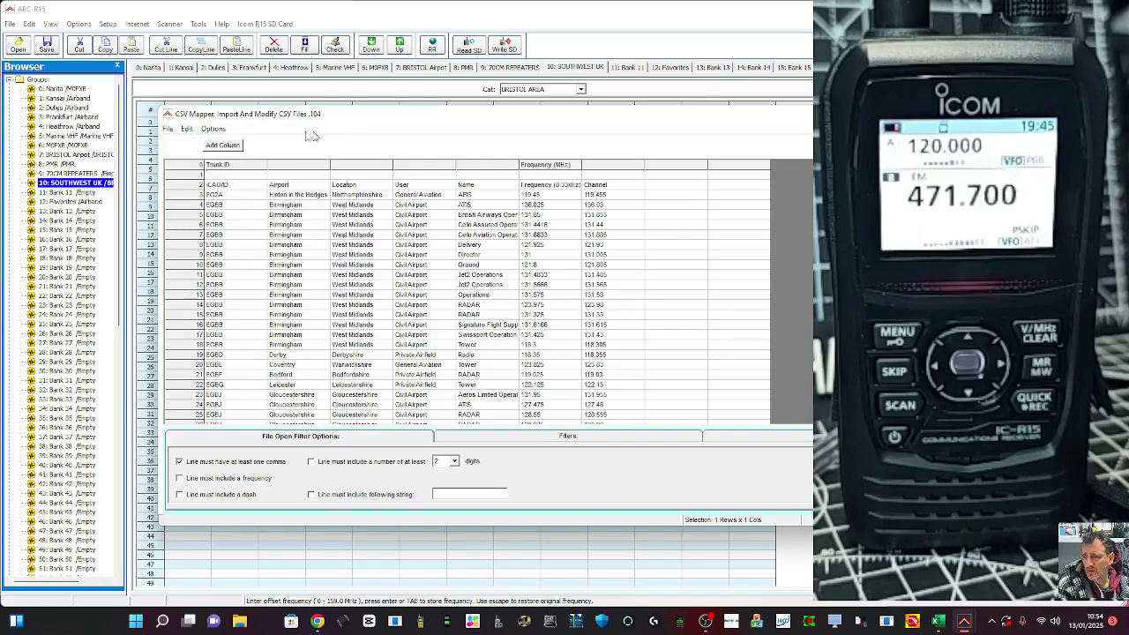
pyautogui.click(170, 132)
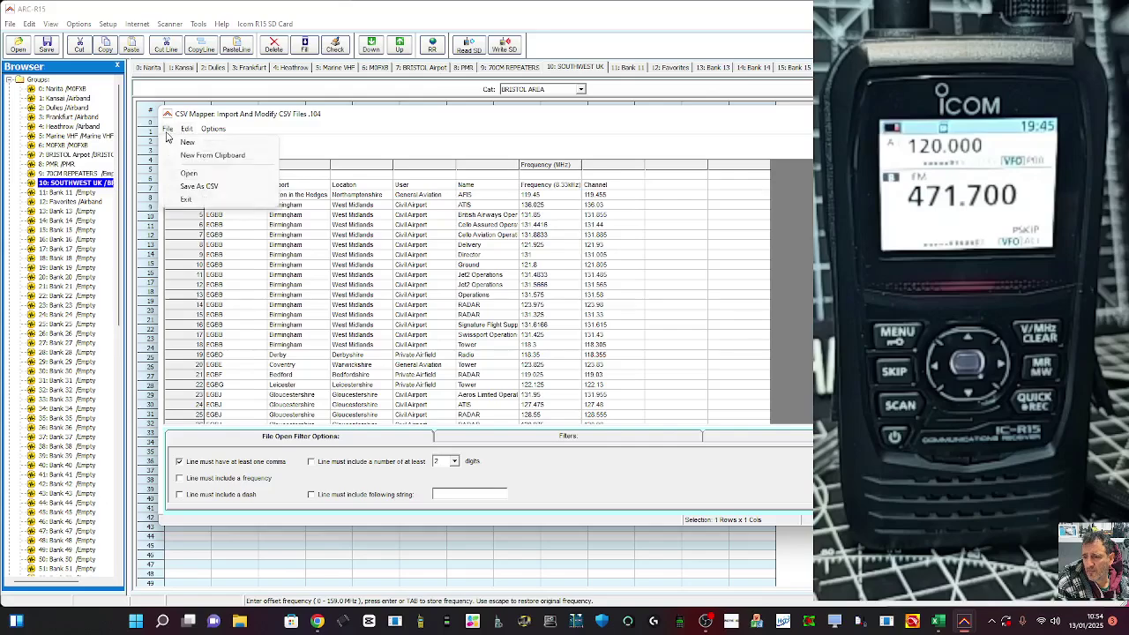
pyautogui.click(189, 188)
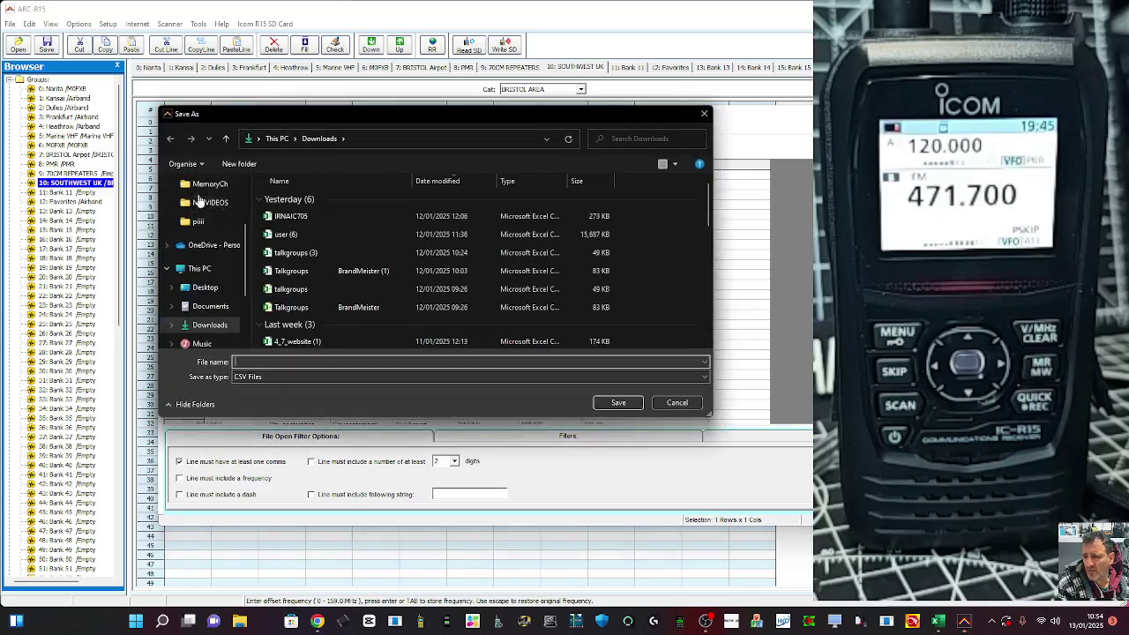
pyautogui.click(249, 361)
pyautogui.write('airband')
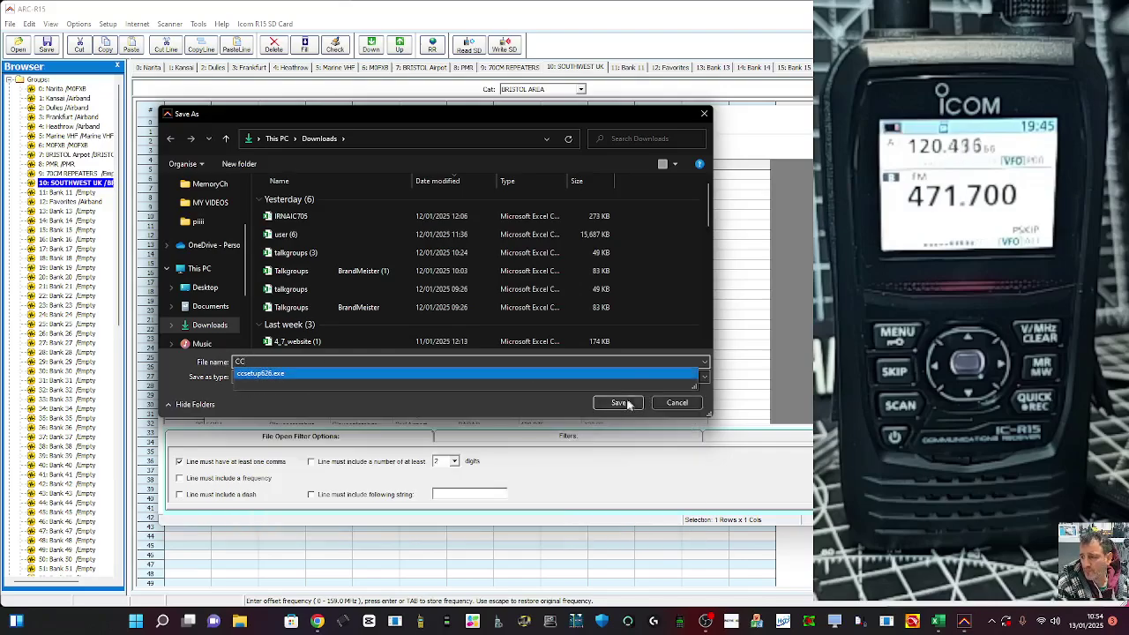
pyautogui.click(620, 402)
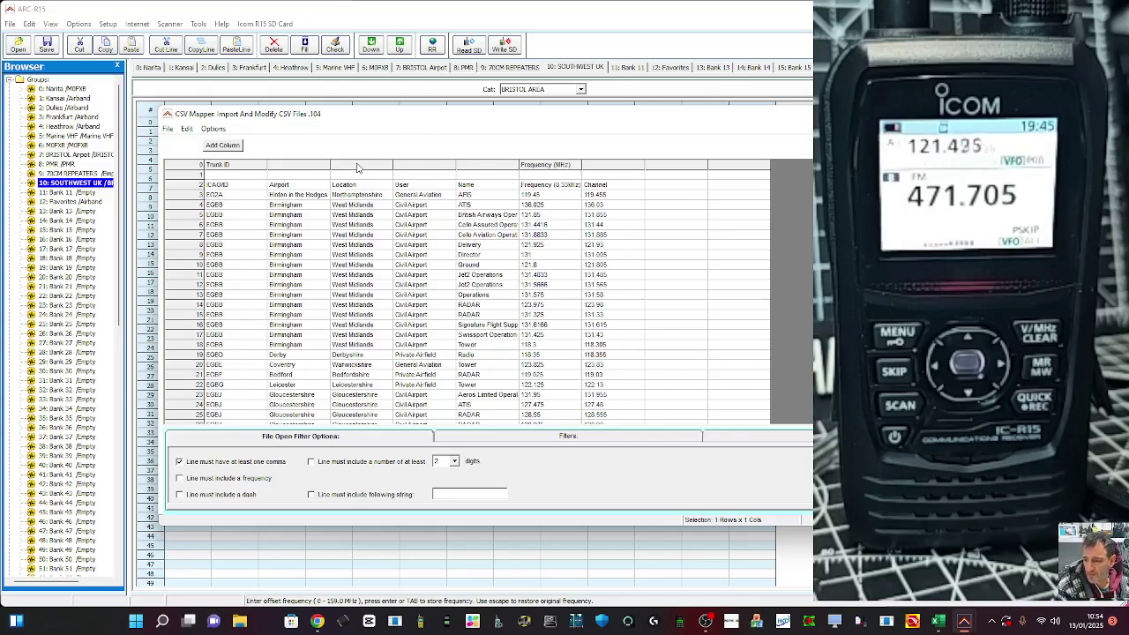
# Look through the mapper's editing commands and its replace-string, lower-case and upper-case filters, and close the mapper.
pyautogui.click(187, 129)
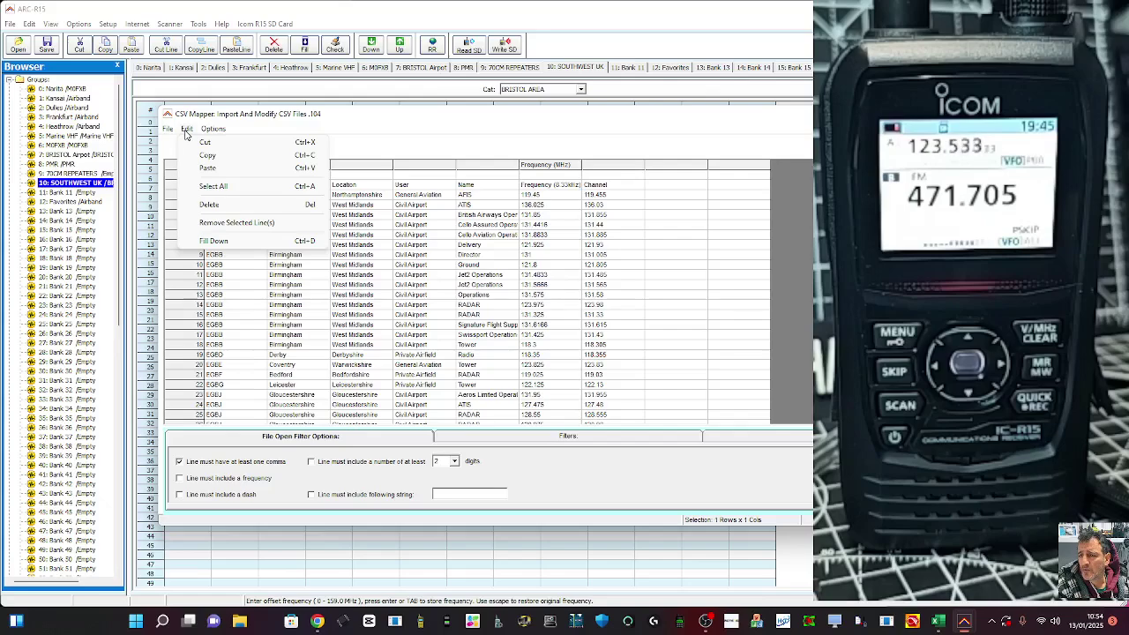
pyautogui.moveTo(210, 132)
pyautogui.click(388, 132)
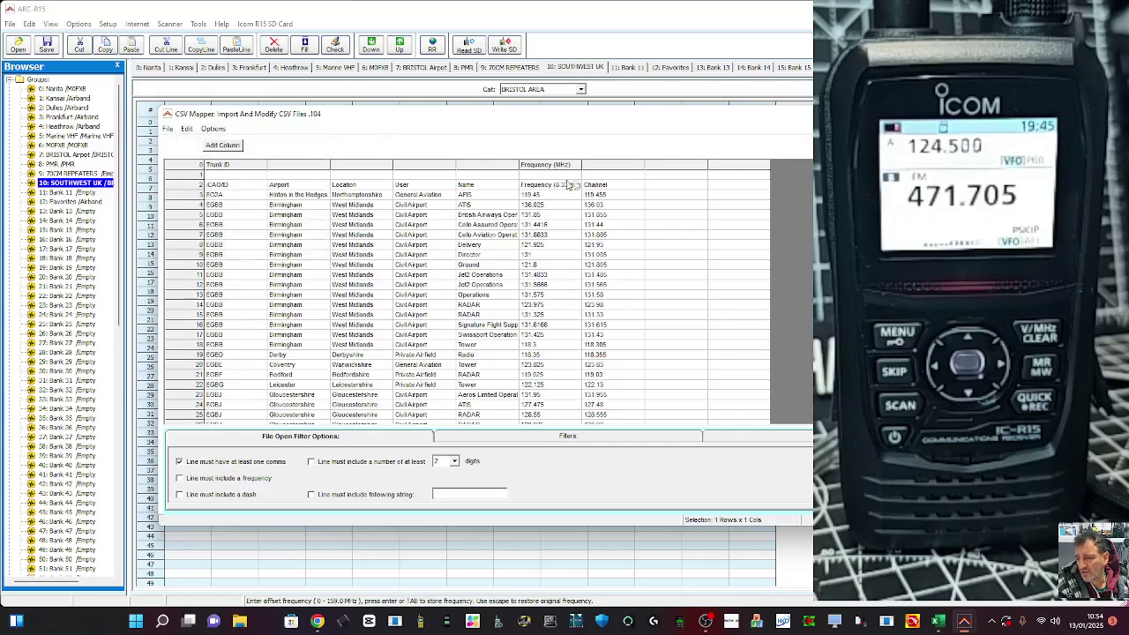
pyautogui.click(572, 437)
pyautogui.click(246, 205)
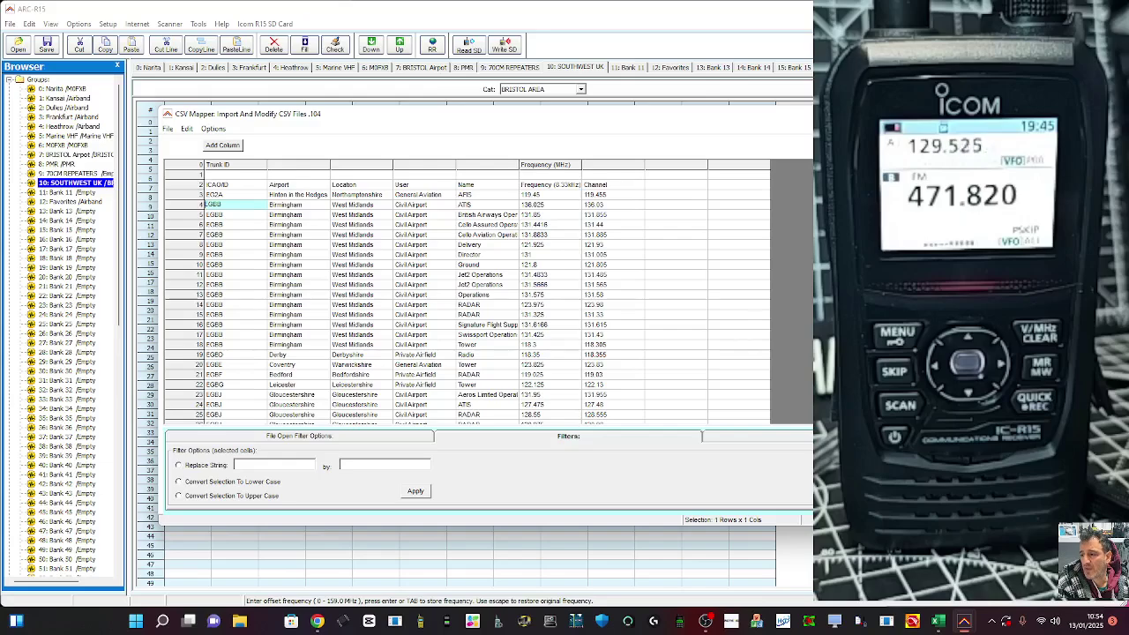
pyautogui.click(178, 465)
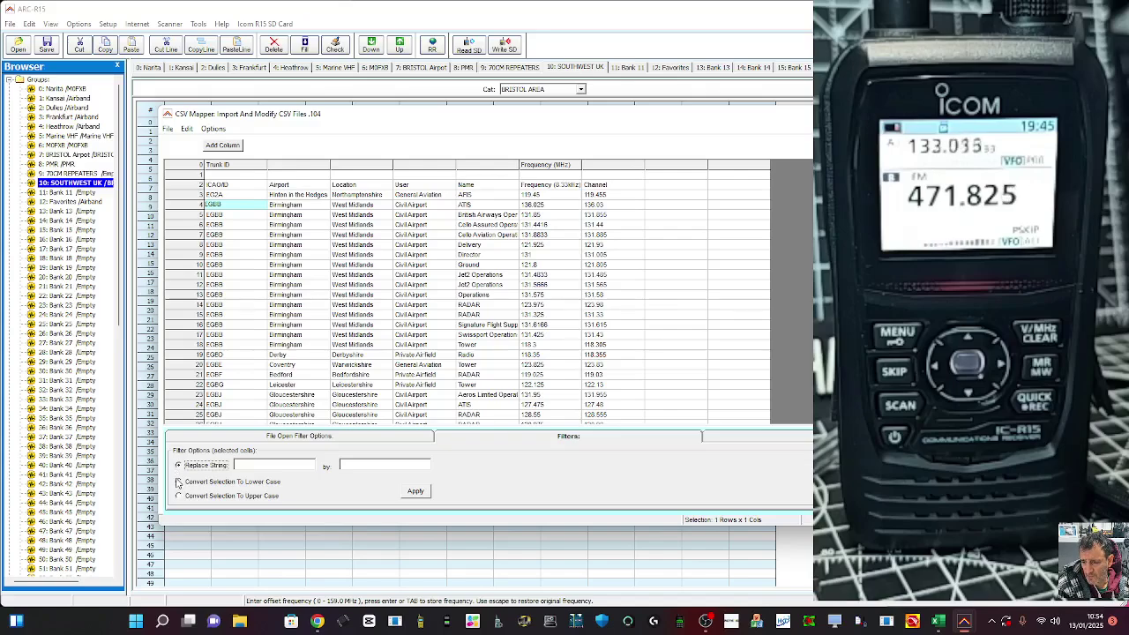
pyautogui.click(179, 481)
pyautogui.click(179, 496)
pyautogui.click(179, 464)
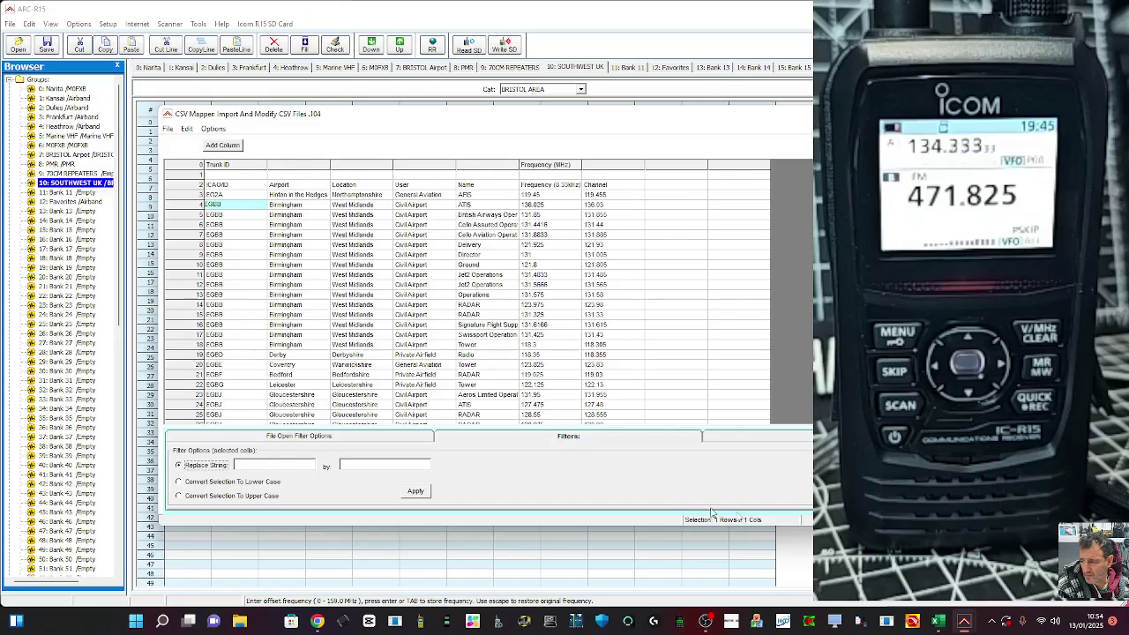
pyautogui.press('Escape')
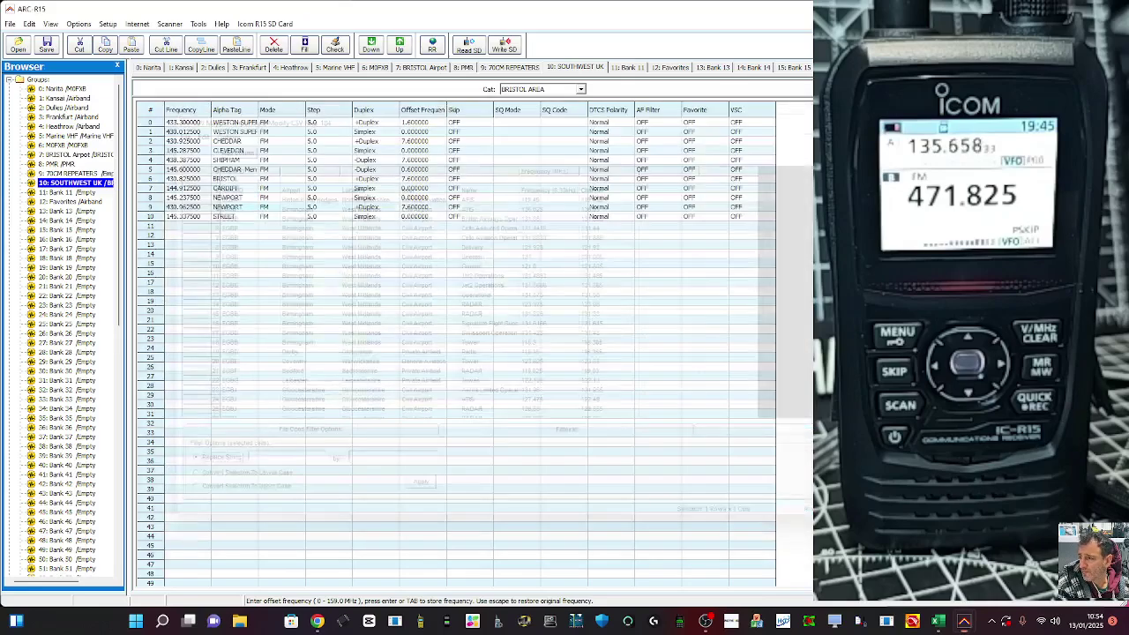
# View the file dialog for importing frequencies from an HPD file and close it without choosing a file.
pyautogui.click(10, 24)
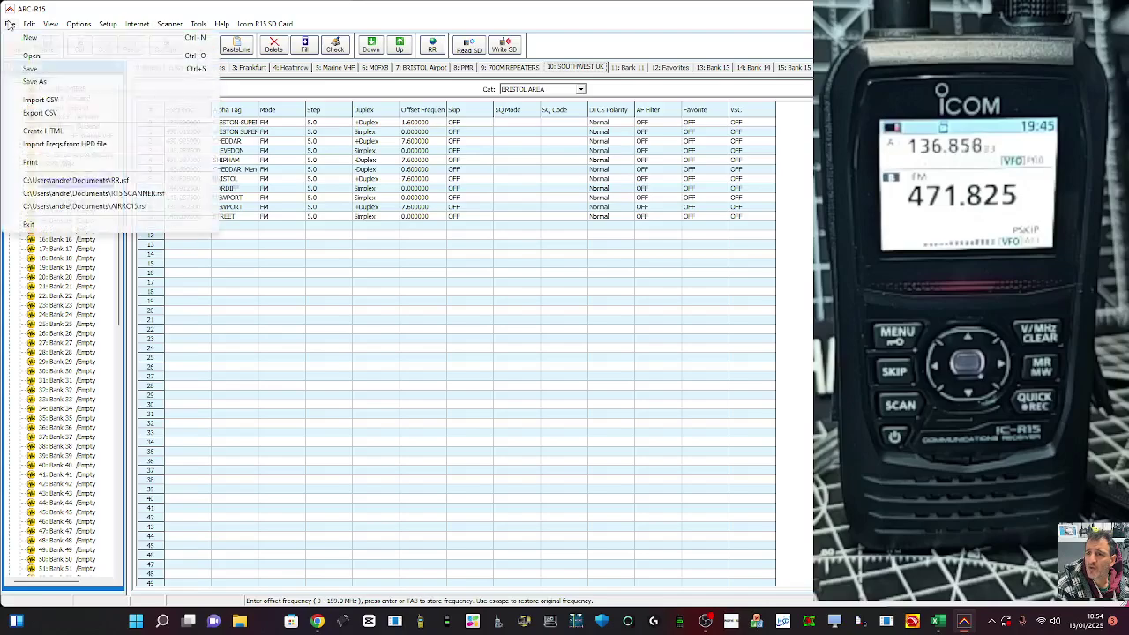
pyautogui.click(39, 148)
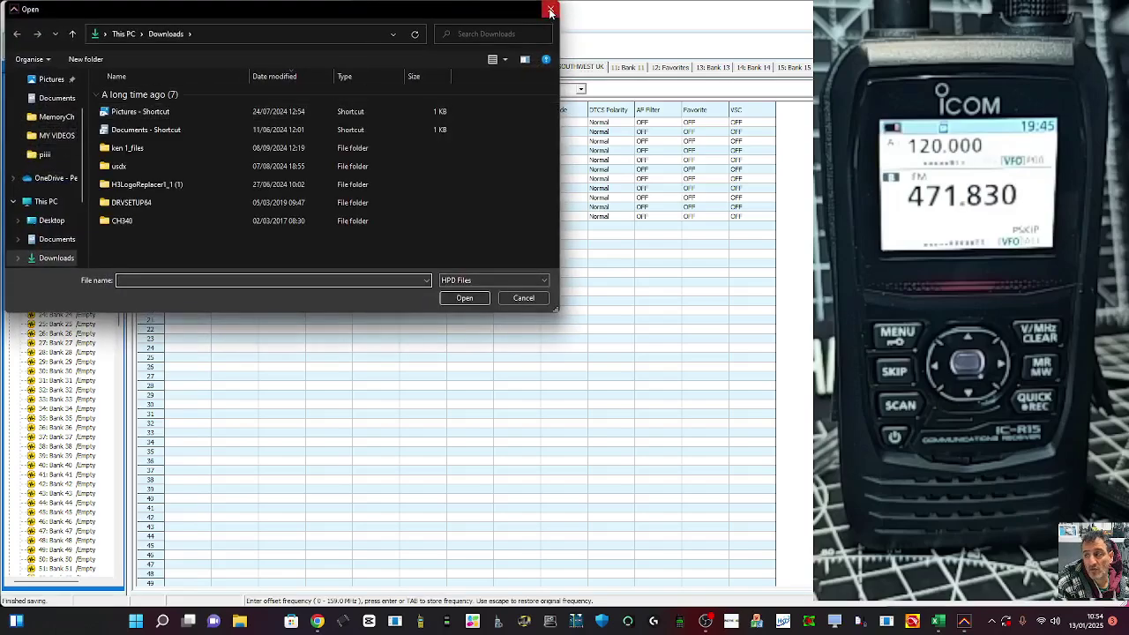
pyautogui.click(551, 13)
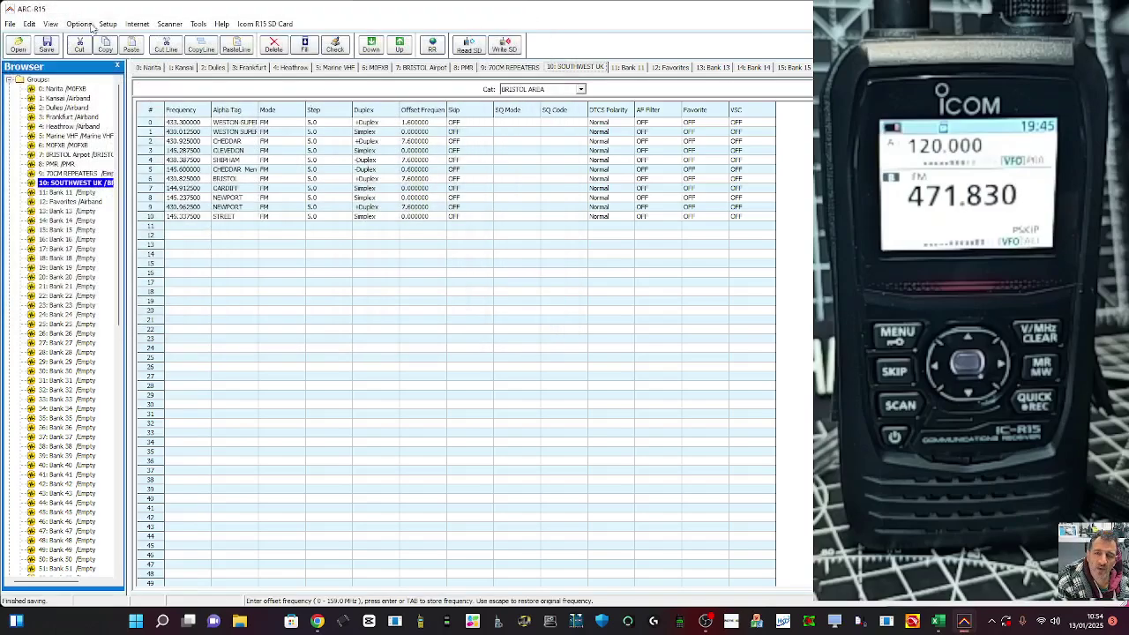
pyautogui.click(11, 23)
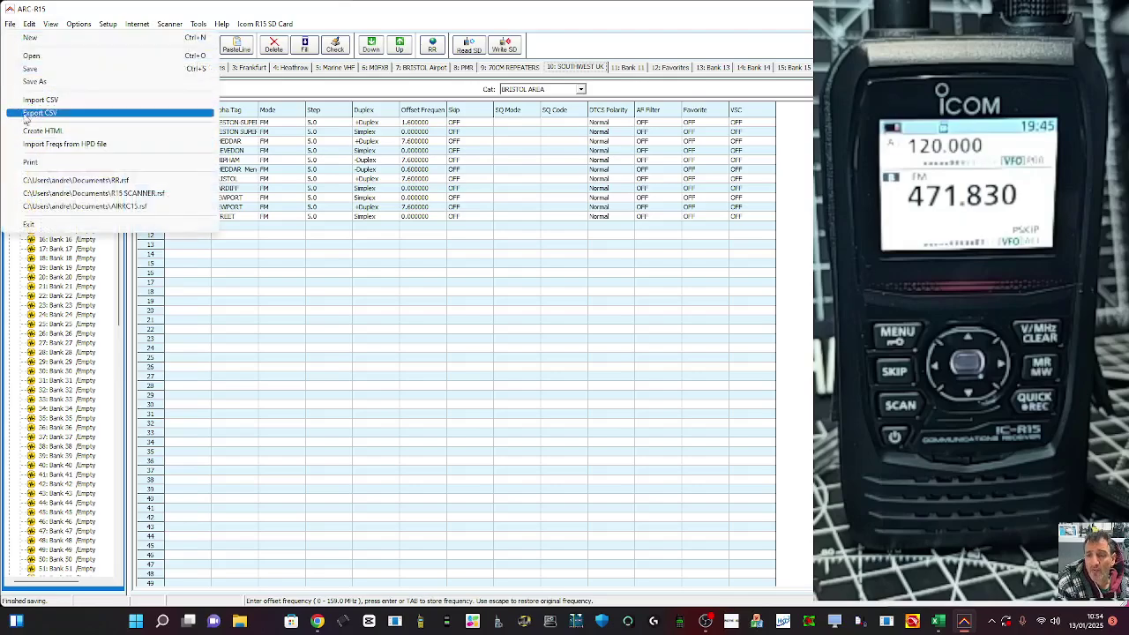
pyautogui.moveTo(46, 23)
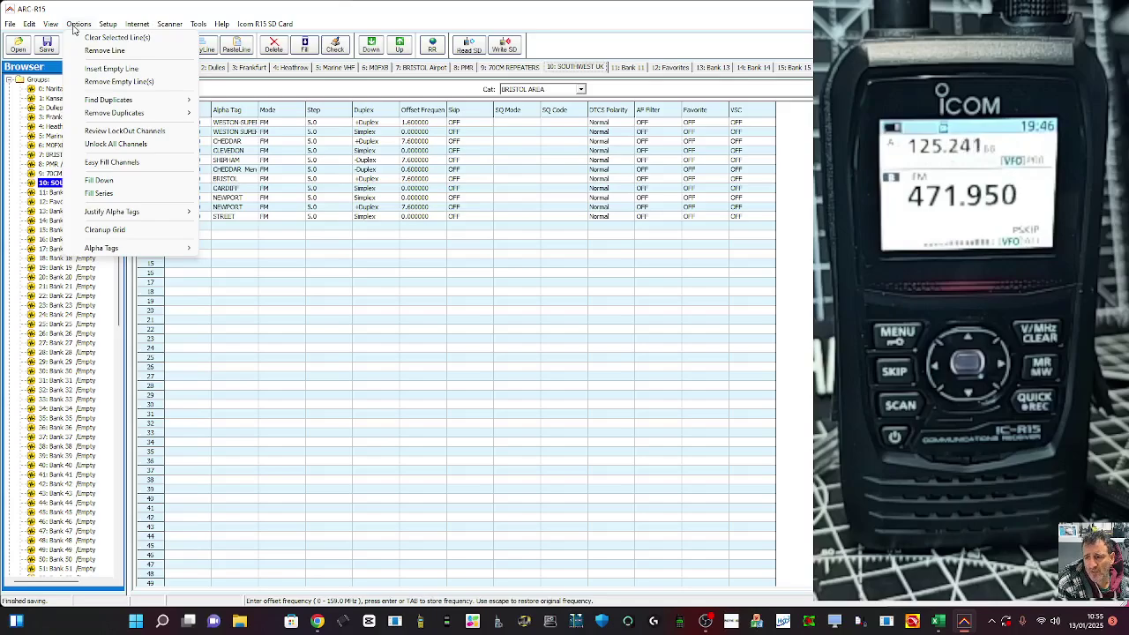
pyautogui.moveTo(108, 29)
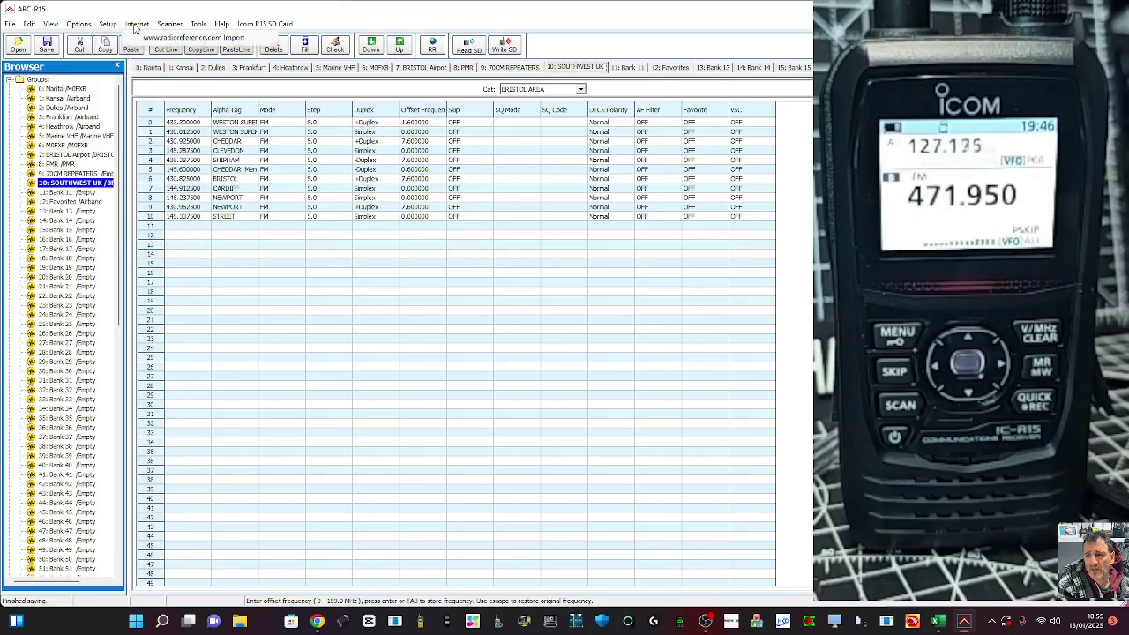
pyautogui.moveTo(177, 30)
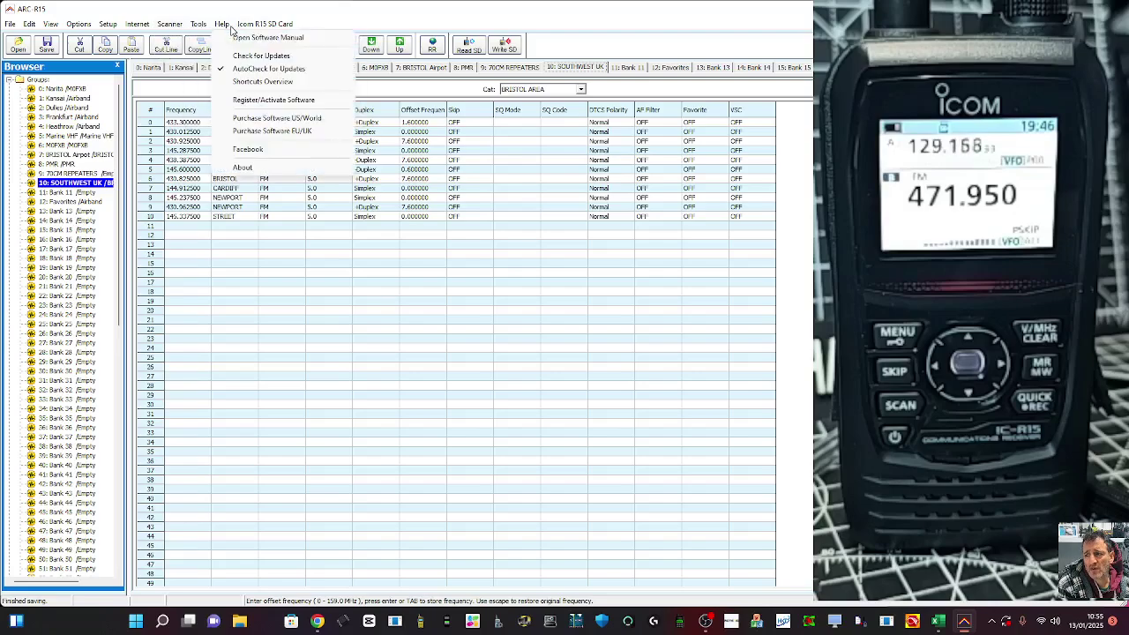
pyautogui.moveTo(269, 31)
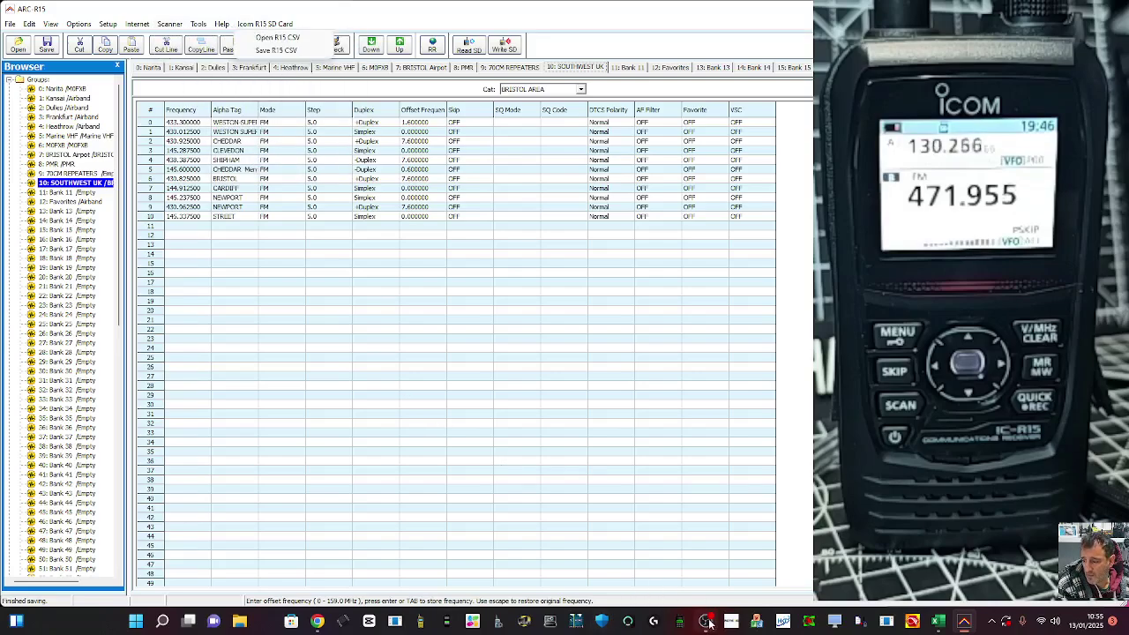